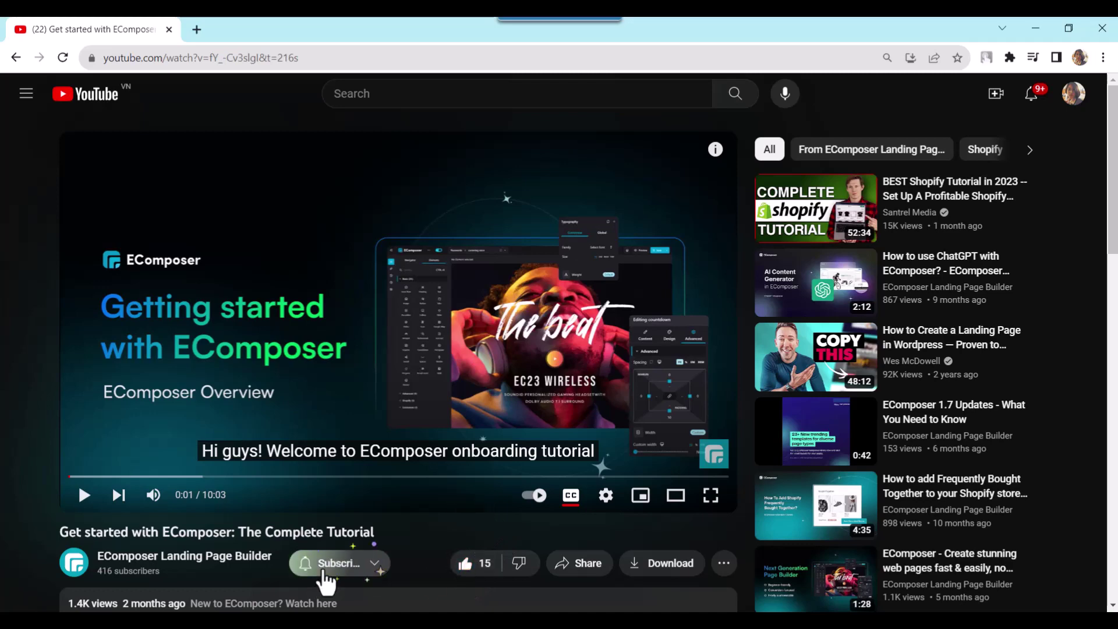
- Expand the video's full description and open the EComposer install link in a new tab
scroll(421, 559, down, 5)
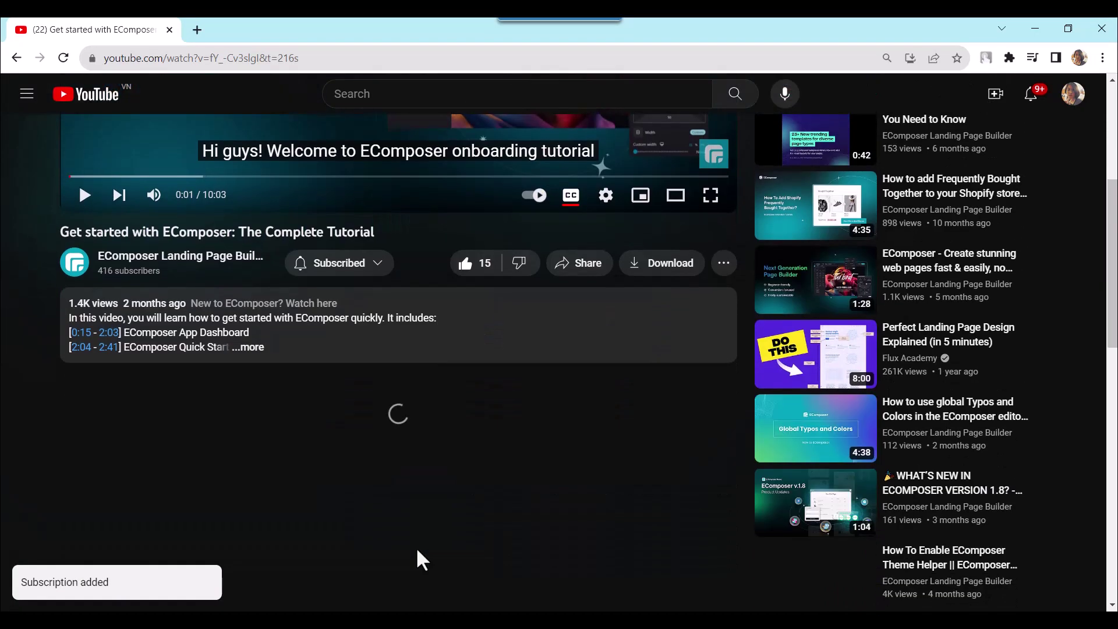
click(254, 327)
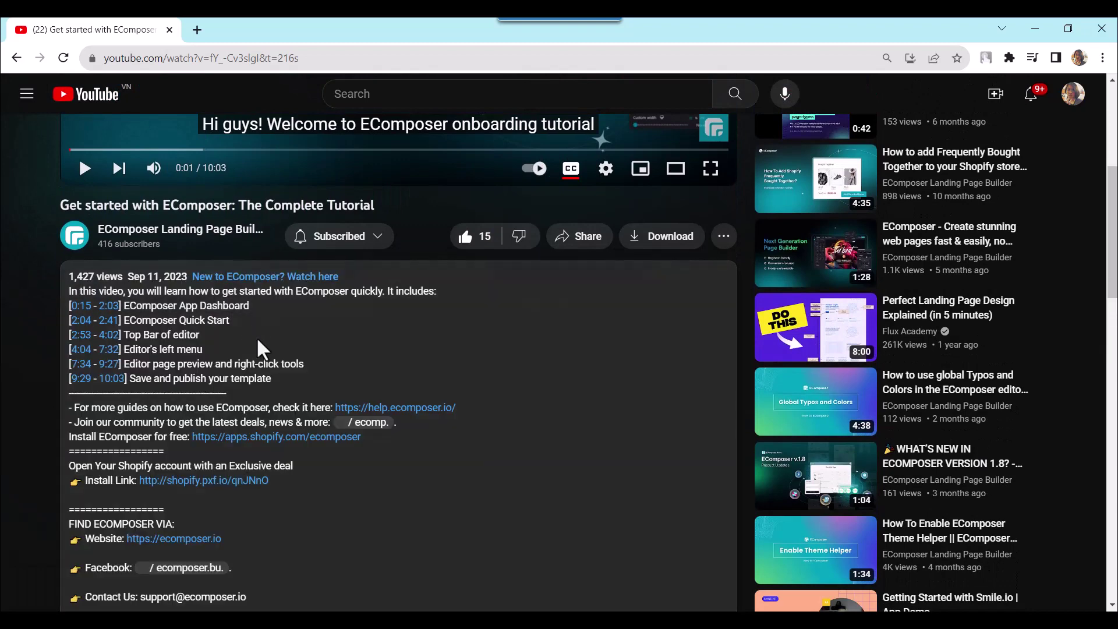
click(246, 481)
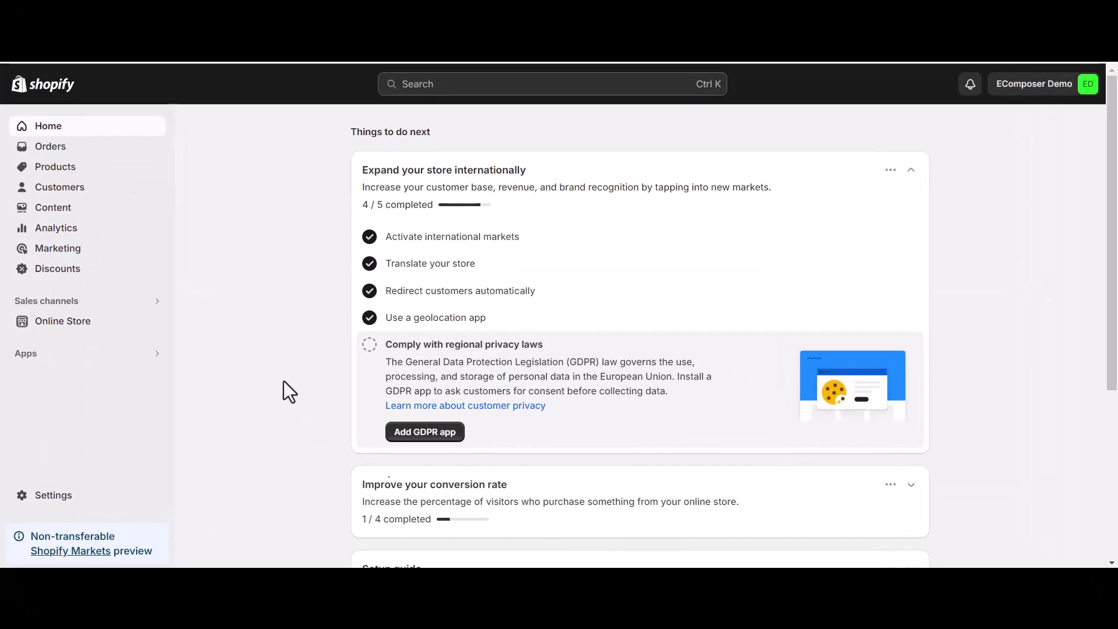
- Open EComposer Builder from Apps and start editing the EC product page layout
click(134, 351)
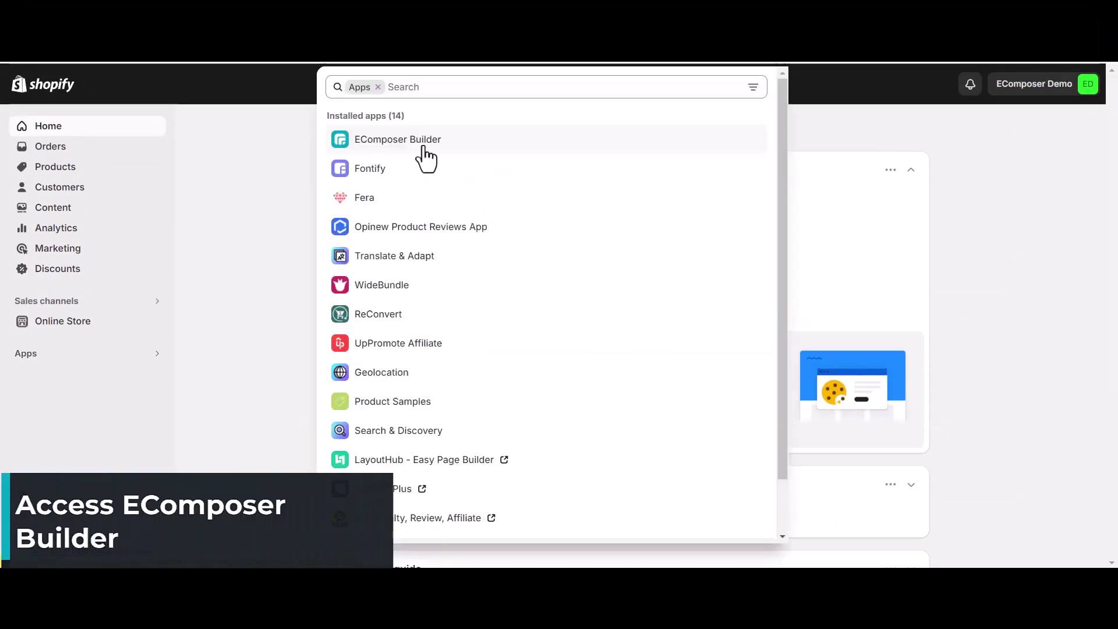
click(424, 147)
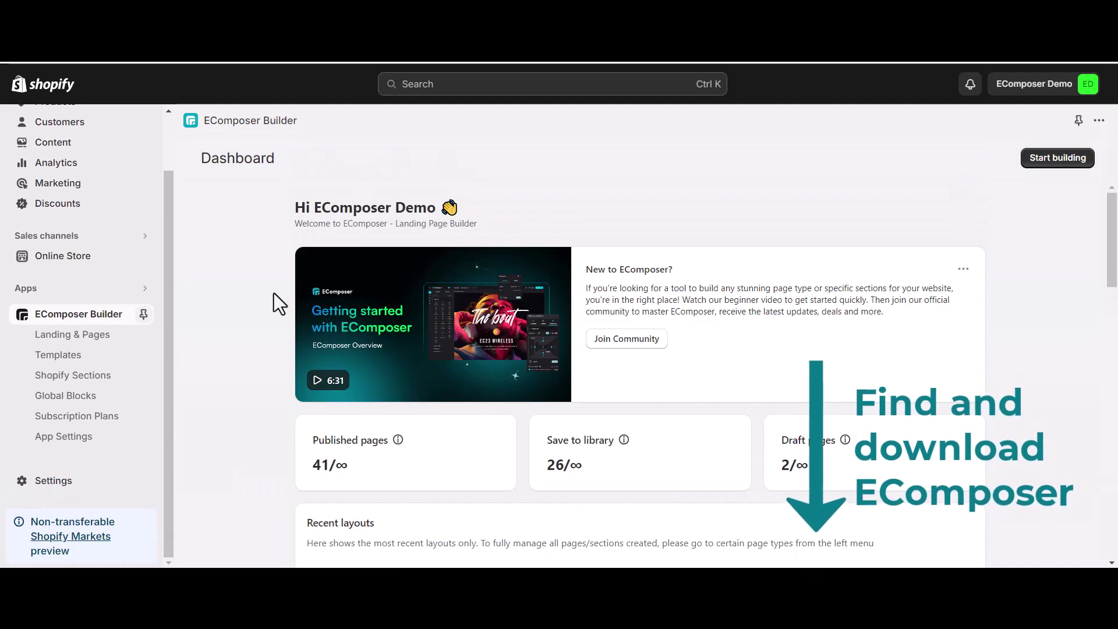
scroll(271, 292, down, 4)
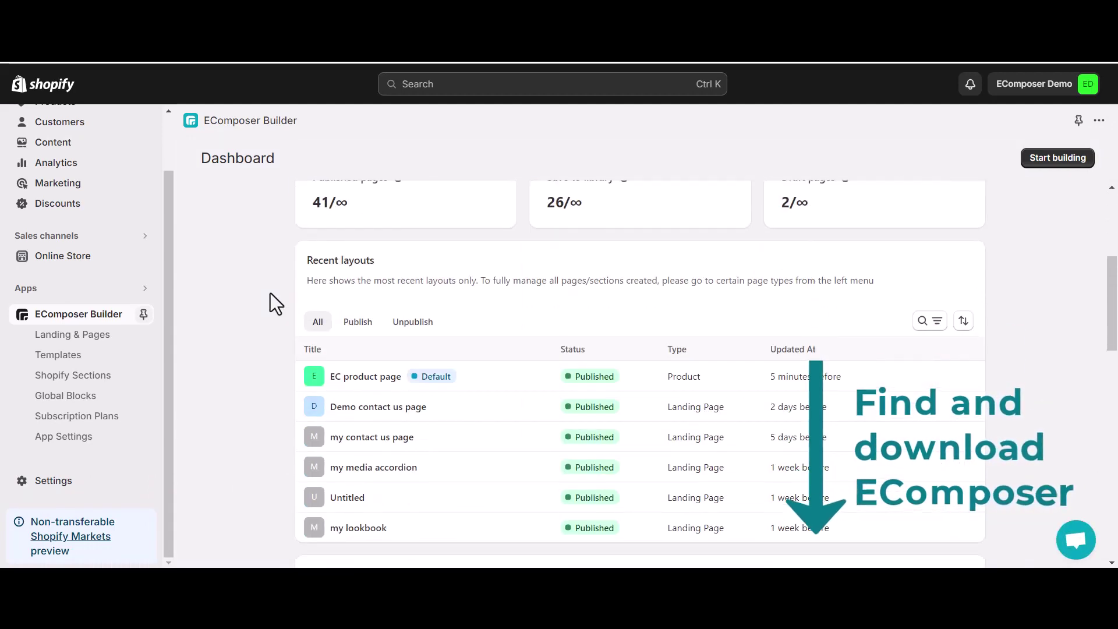
scroll(269, 293, down, 2)
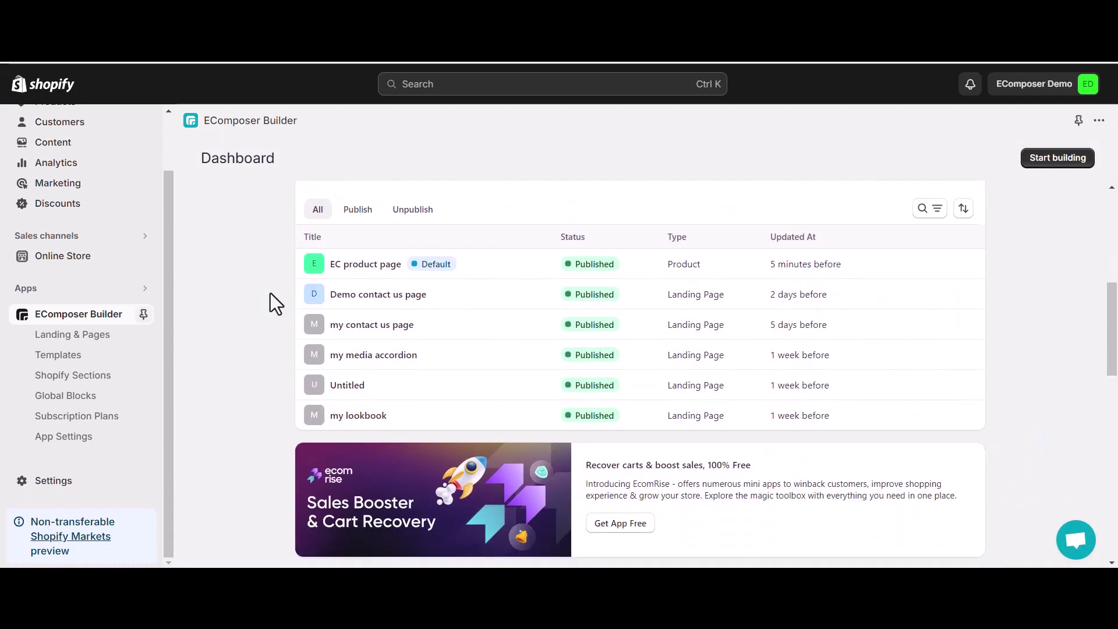
scroll(270, 293, down, 6)
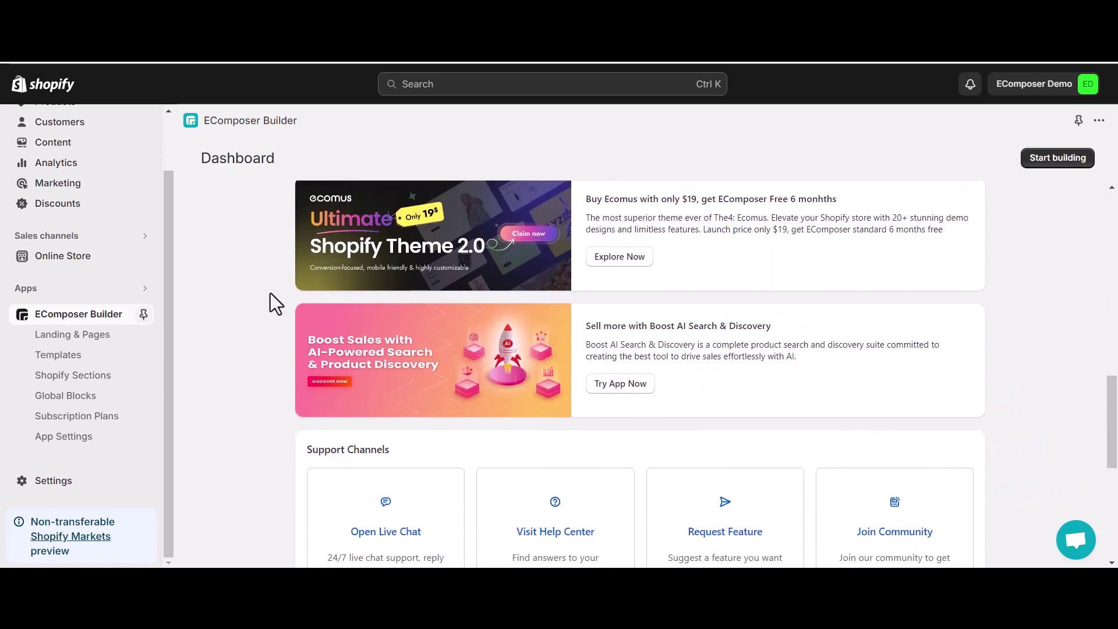
scroll(270, 292, up, 8)
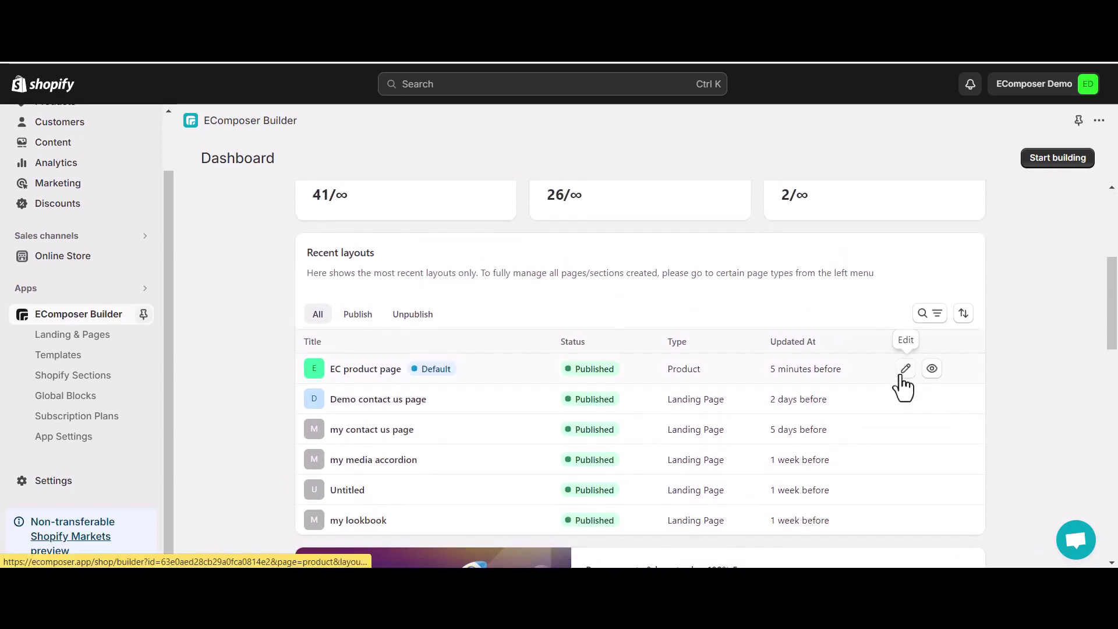
click(903, 377)
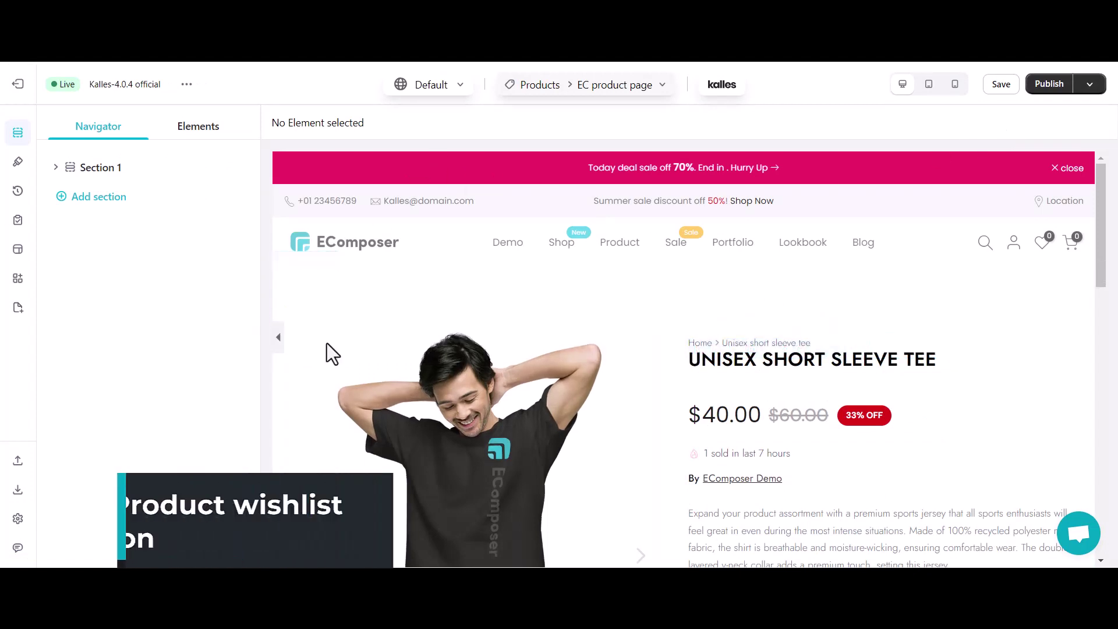
- In the Elements list, collapse Single Product, expand Extensions and choose Add More
scroll(444, 251, down, 3)
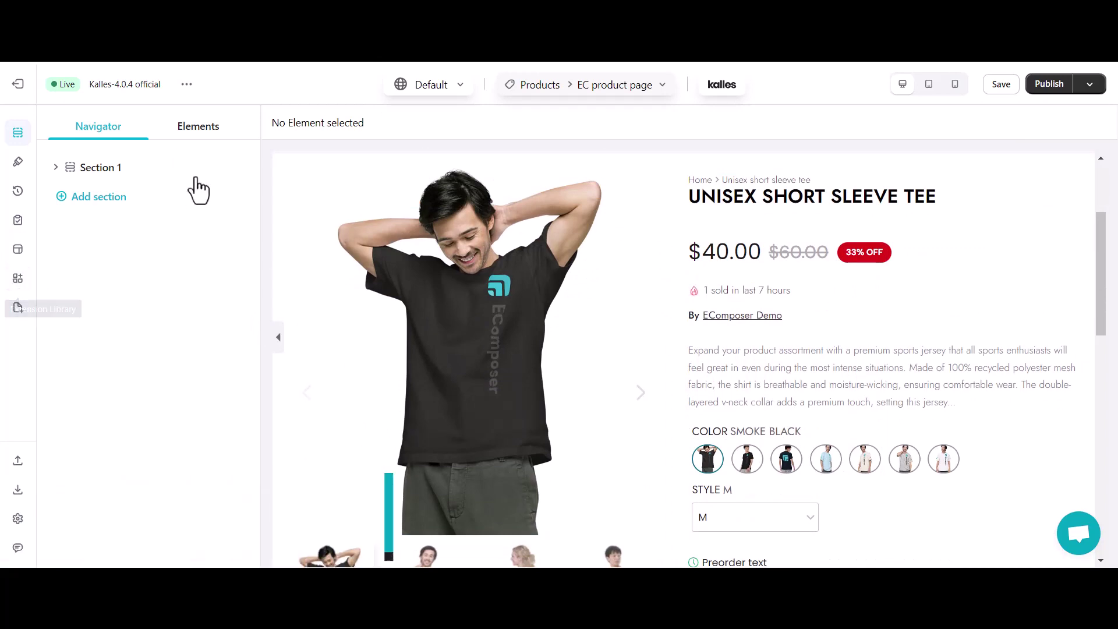
click(190, 135)
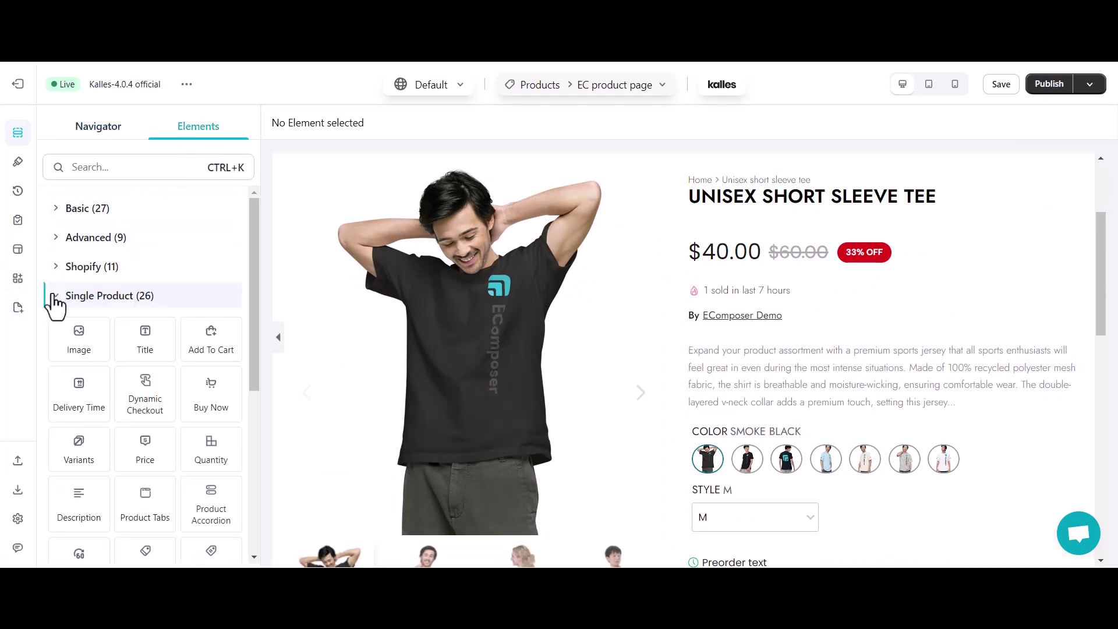
click(56, 297)
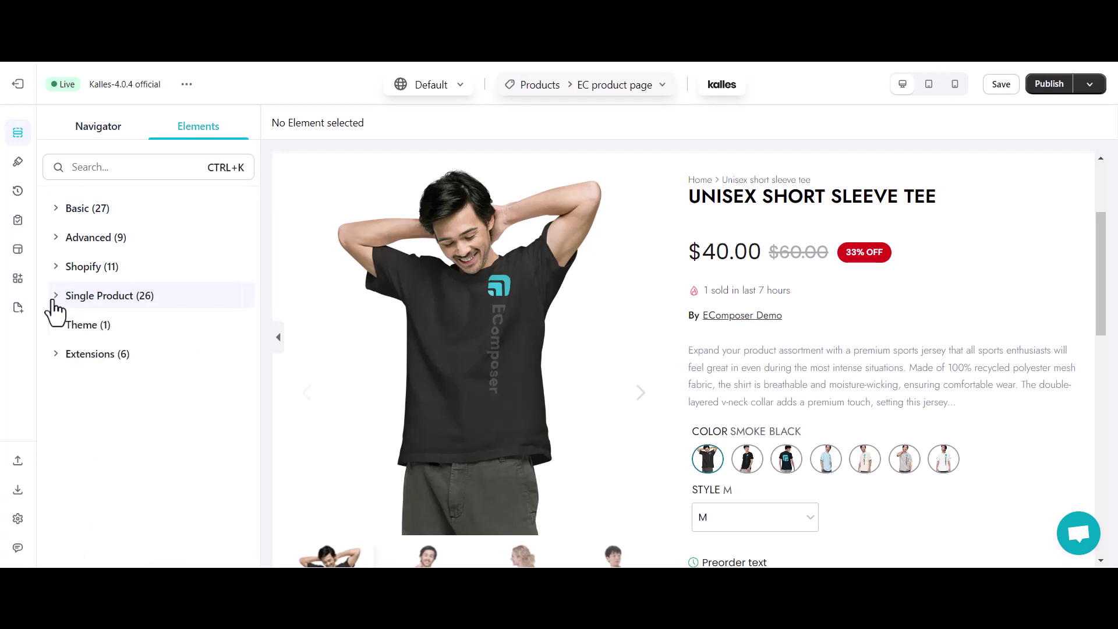
click(60, 356)
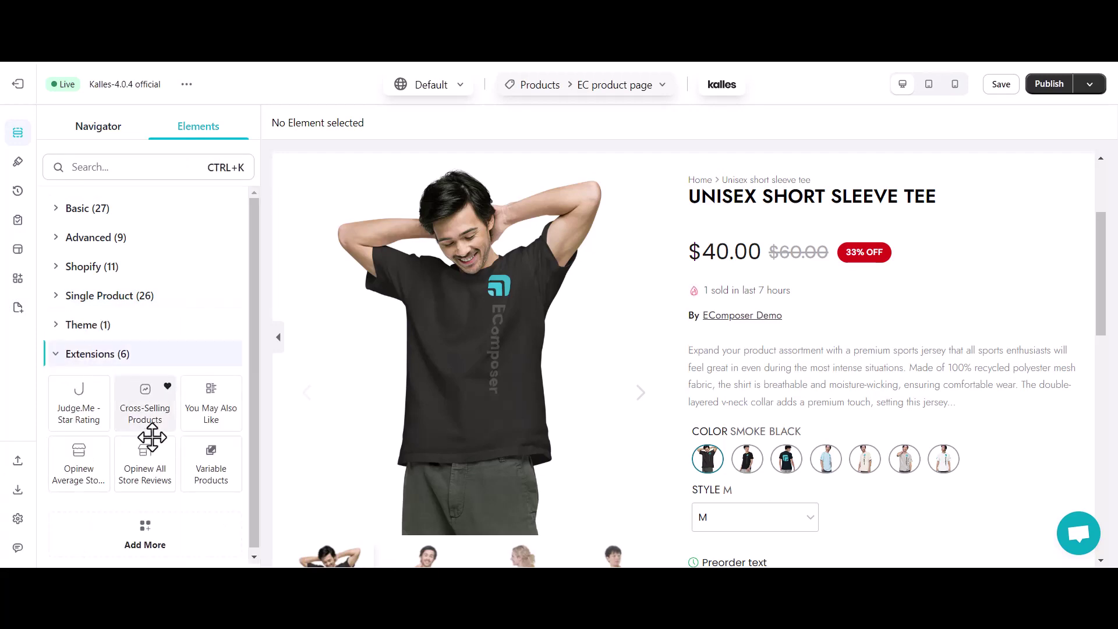
click(149, 533)
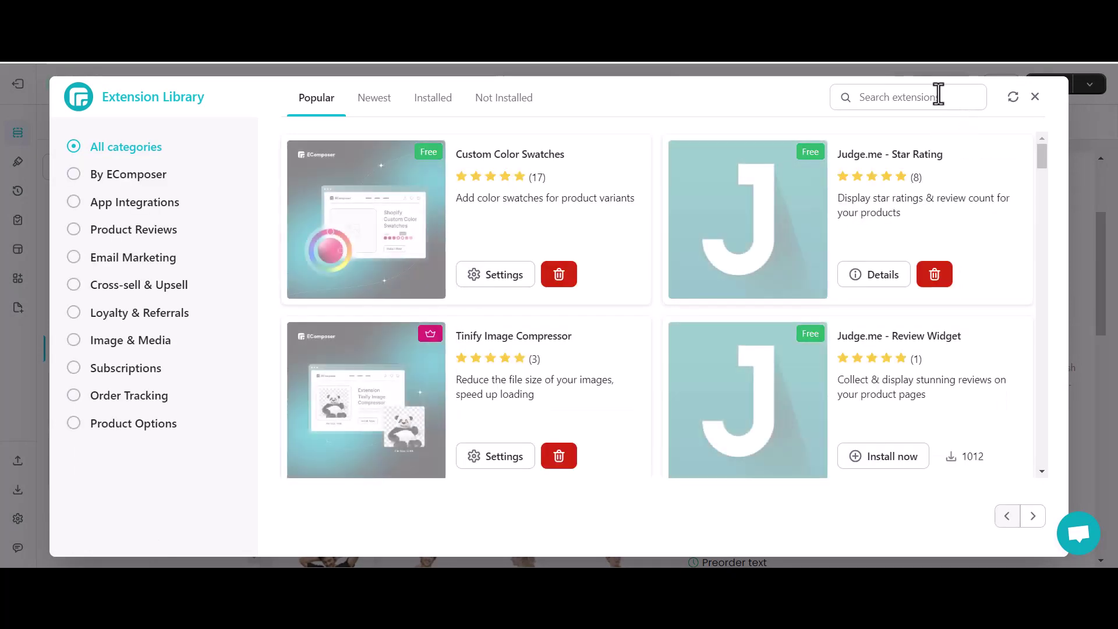
- Search 'product wishlist', install the Product Wishlist extension and dismiss the success message
text(product wishlist)
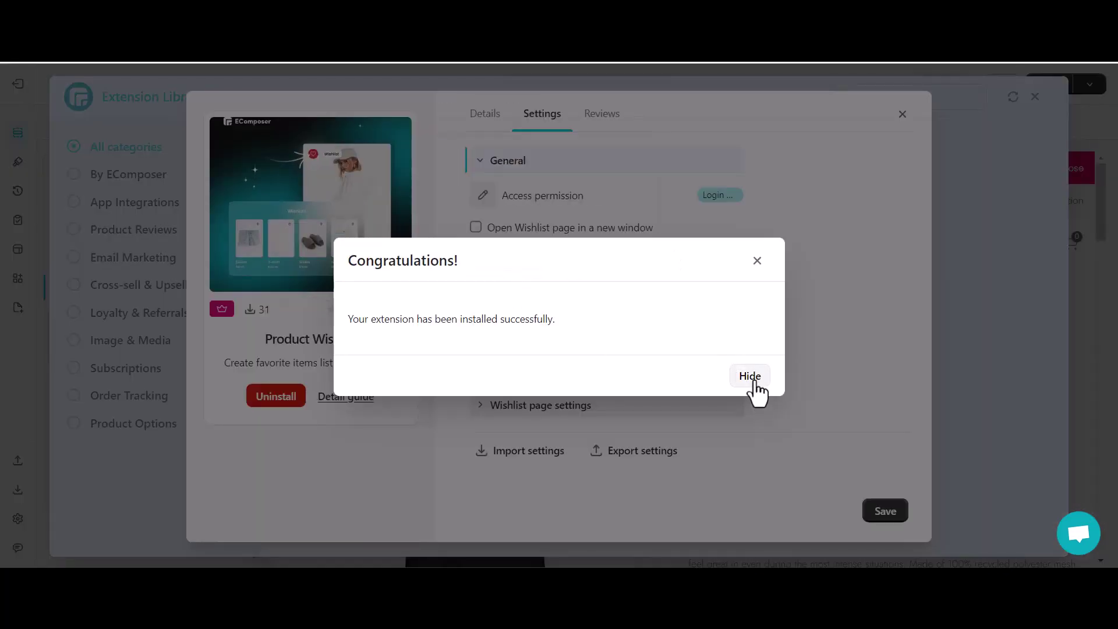
click(751, 377)
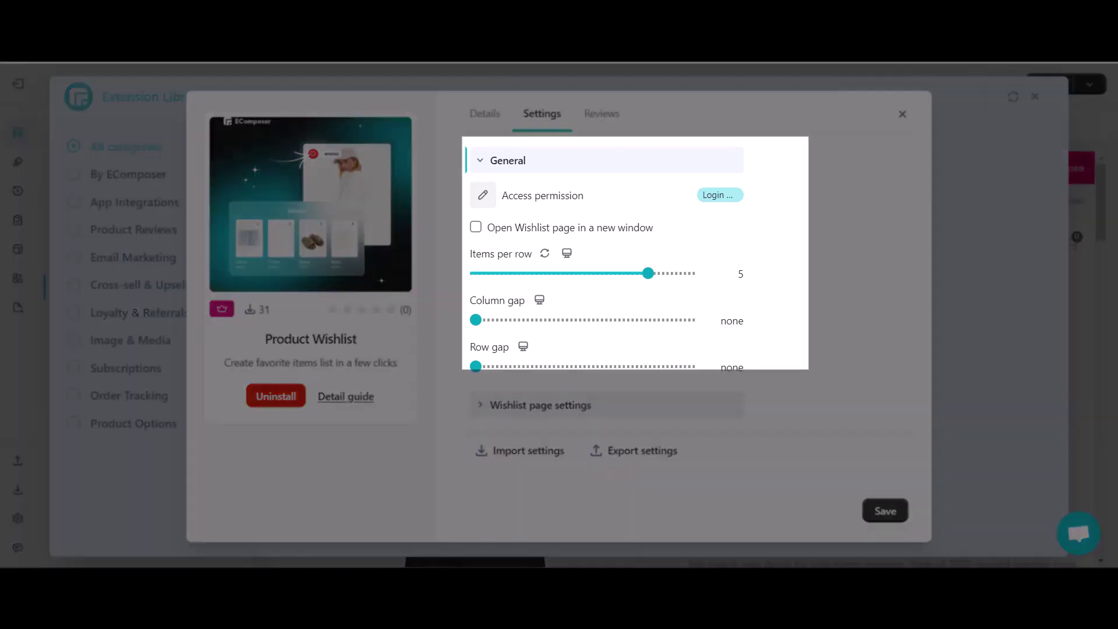
- Set wishlist access permission to Guest and open the wishlist page in a new window
click(486, 200)
click(510, 236)
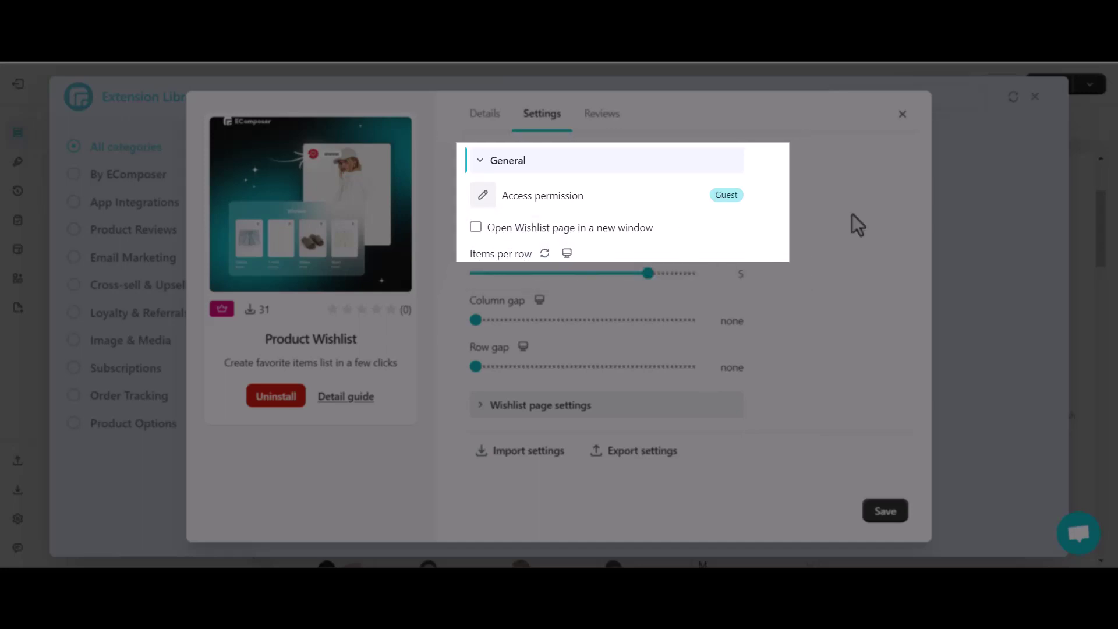
click(476, 229)
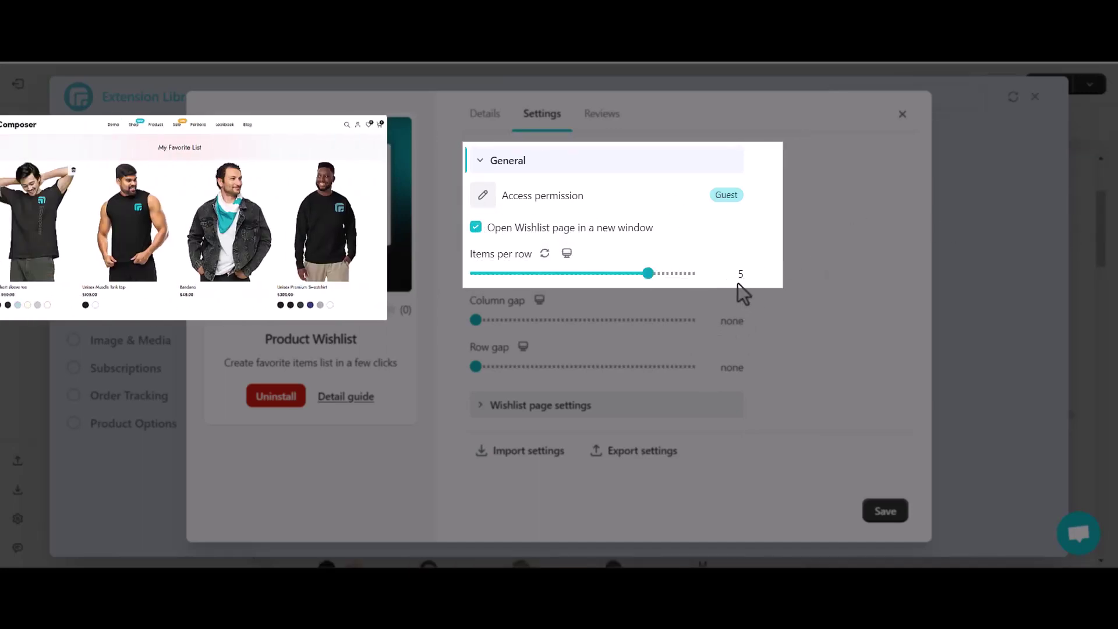
- Set 4 items per row, 1px column and row gaps, and heading 'My Favorite list'
click(741, 279)
click(736, 280)
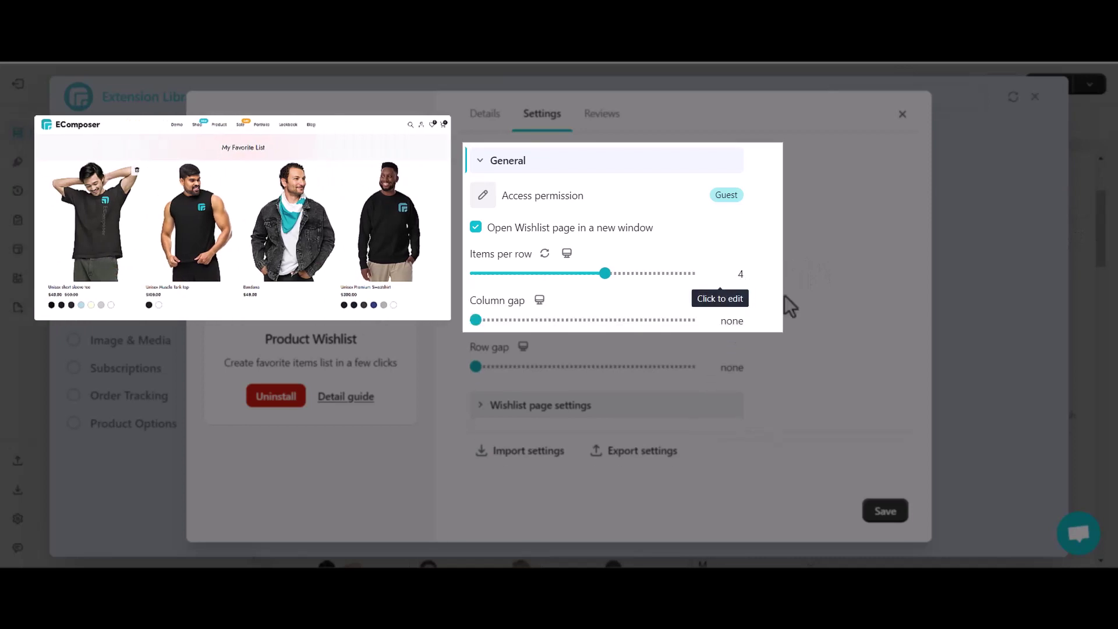
click(732, 321)
click(736, 318)
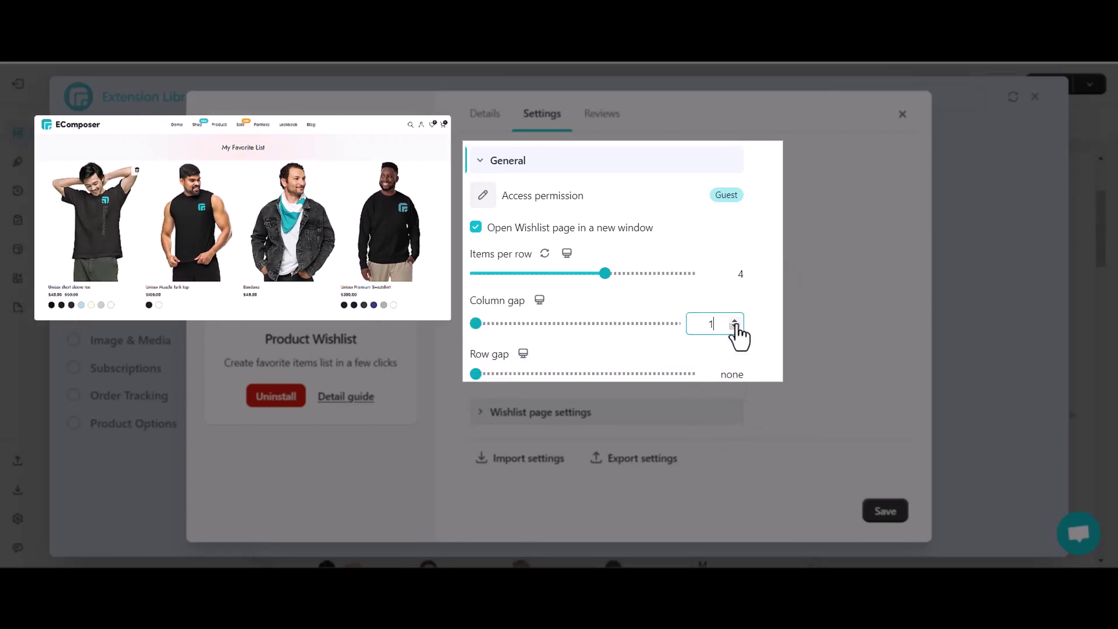
click(733, 370)
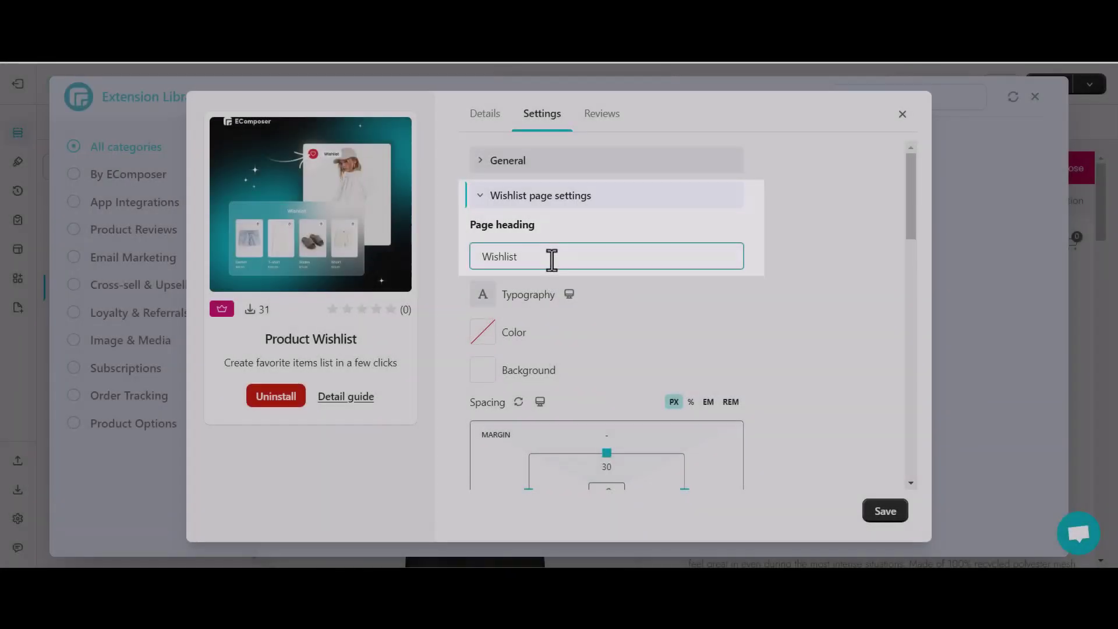
key(ctrl+a)
text(My Fav)
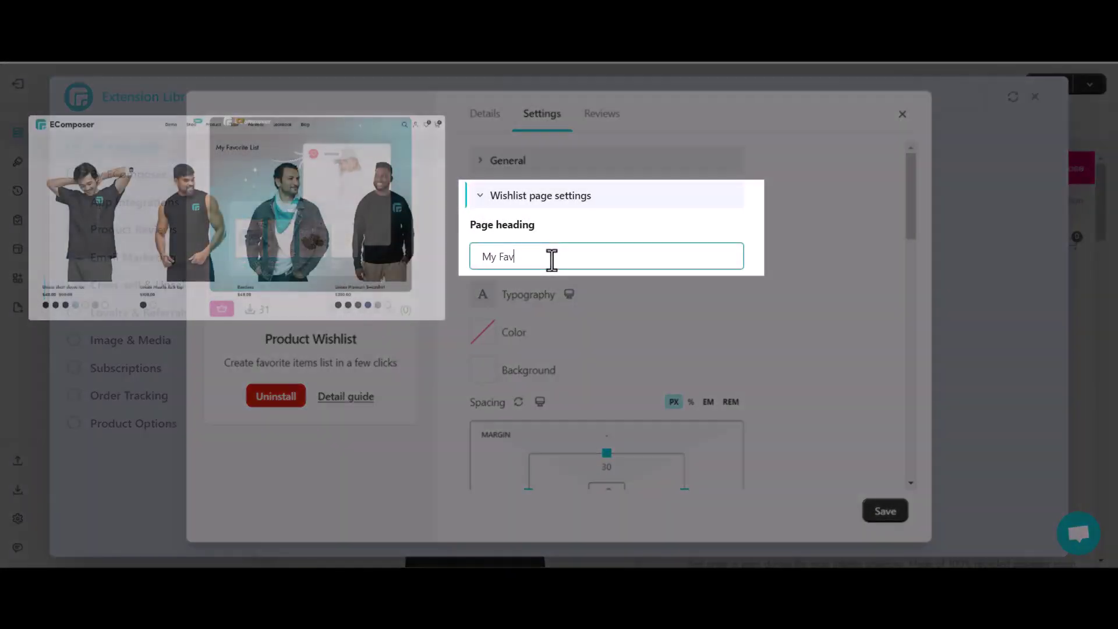
text(orite list)
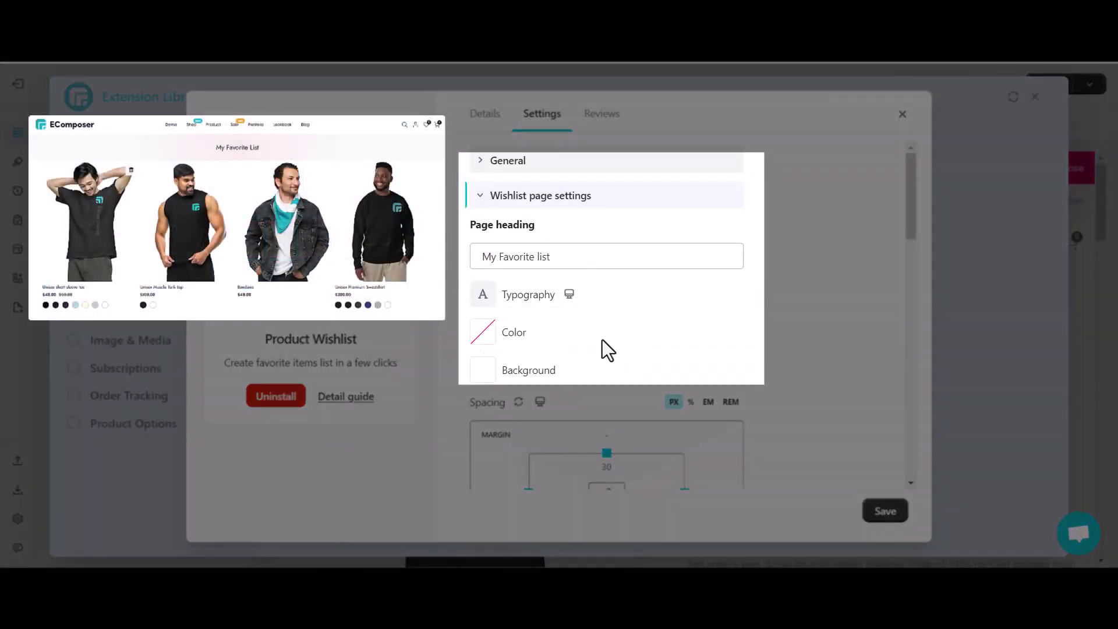
- Set the wishlist product title colour to #000 and save the Product Wishlist settings
scroll(602, 340, down, 5)
scroll(602, 340, down, 2)
scroll(602, 341, up, 2)
scroll(582, 332, down, 1)
click(483, 314)
scroll(569, 421, down, 2)
text(000)
click(675, 166)
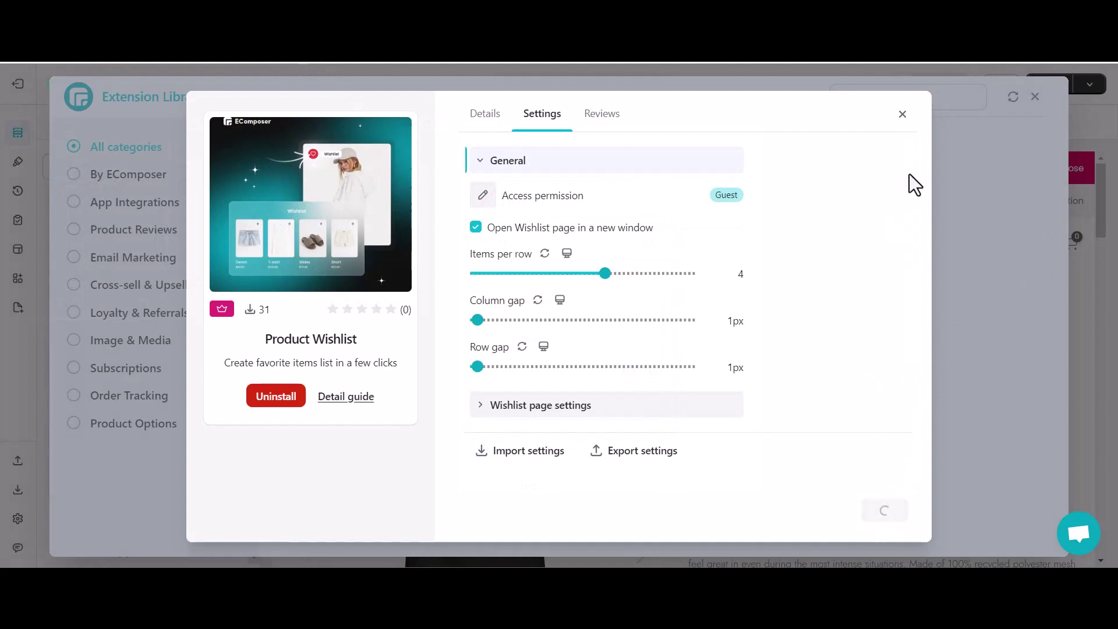
click(902, 115)
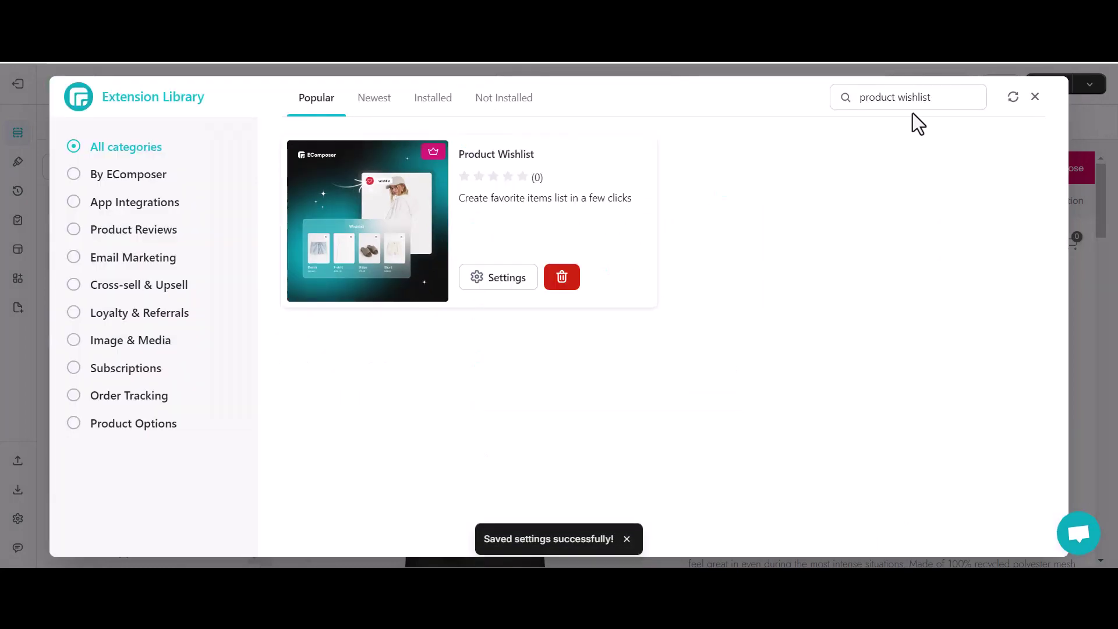
- Place the Product Wishlist button below Add to compare and open its 'Added to wishlist' state
click(1036, 98)
scroll(924, 443, down, 3)
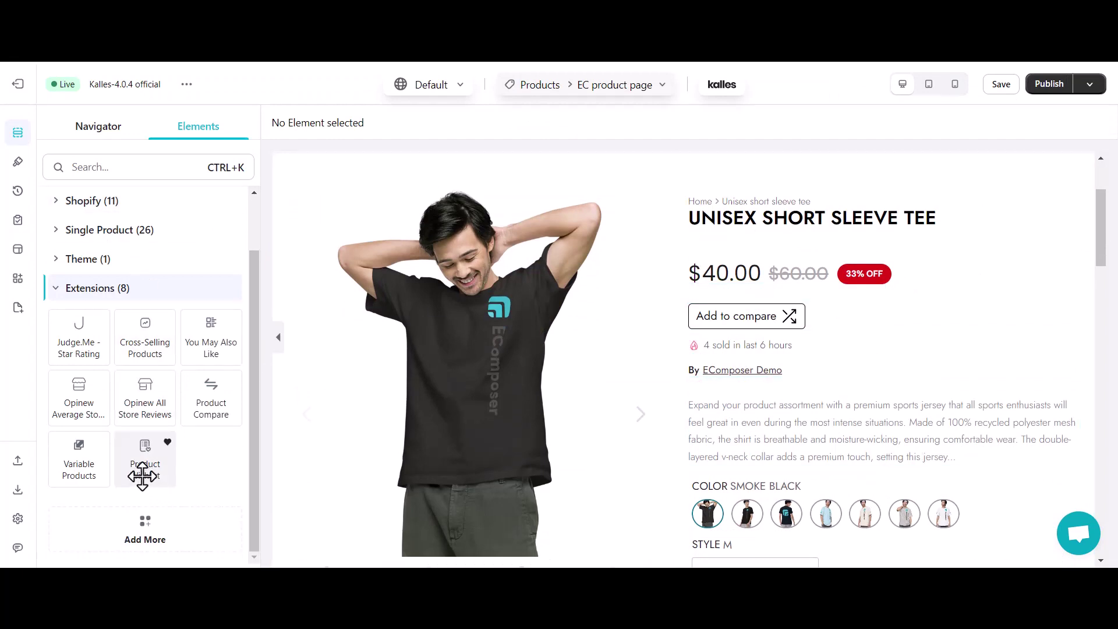
drag(405, 422, 734, 294)
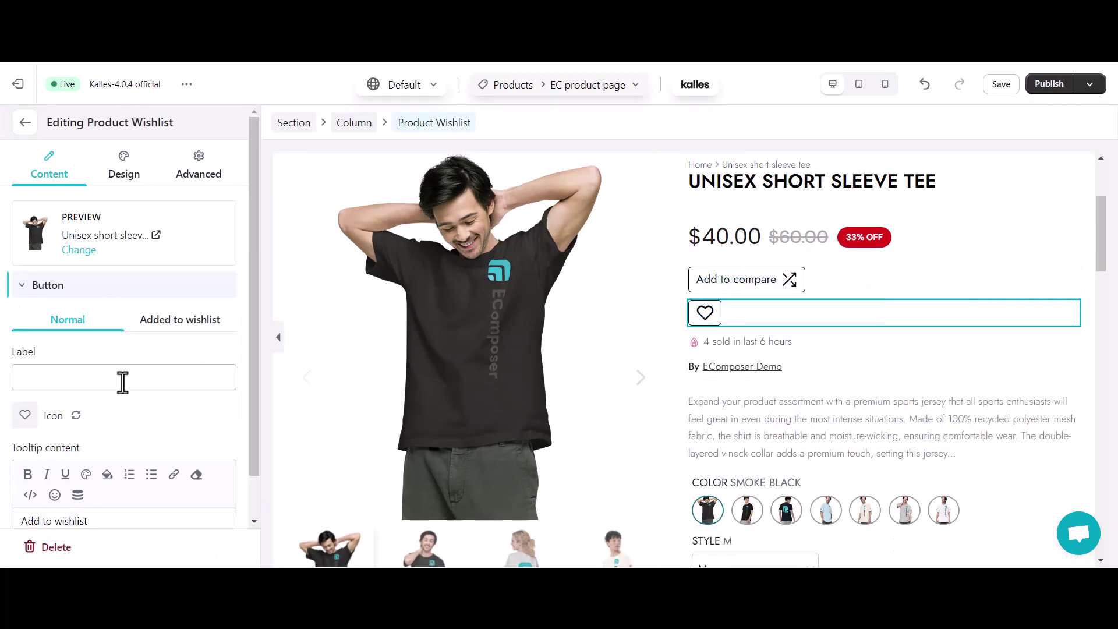
scroll(54, 449, down, 1)
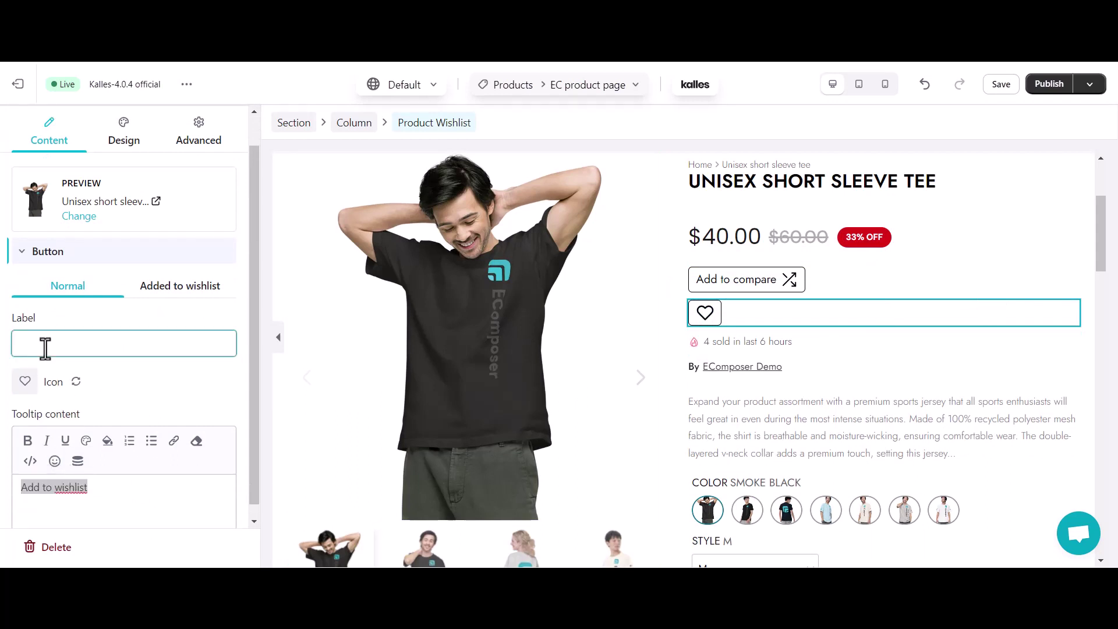
click(168, 287)
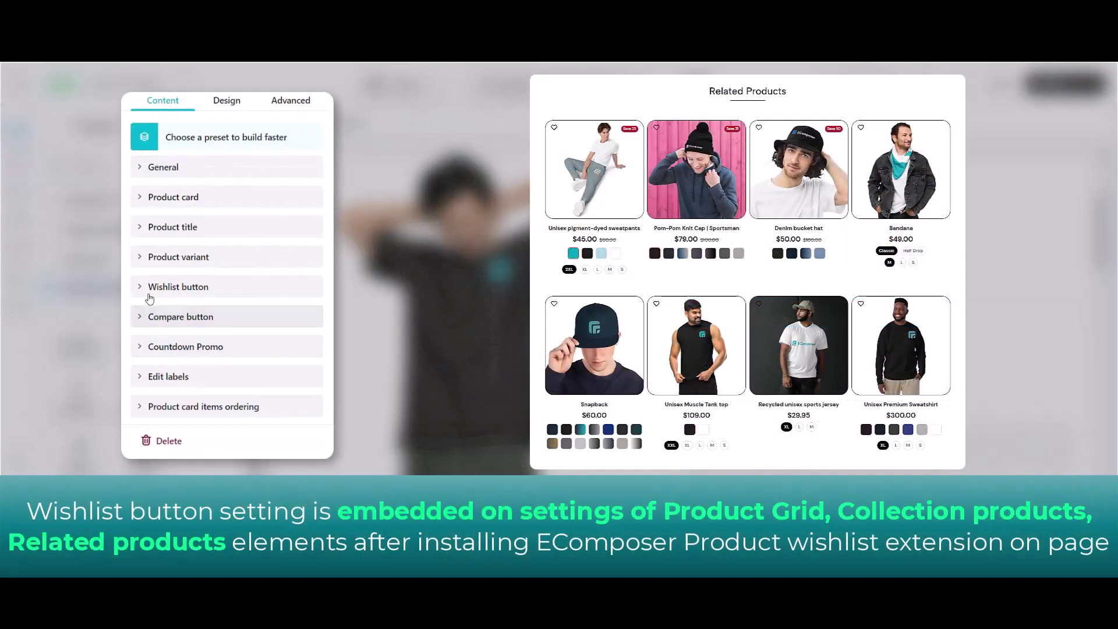
click(149, 295)
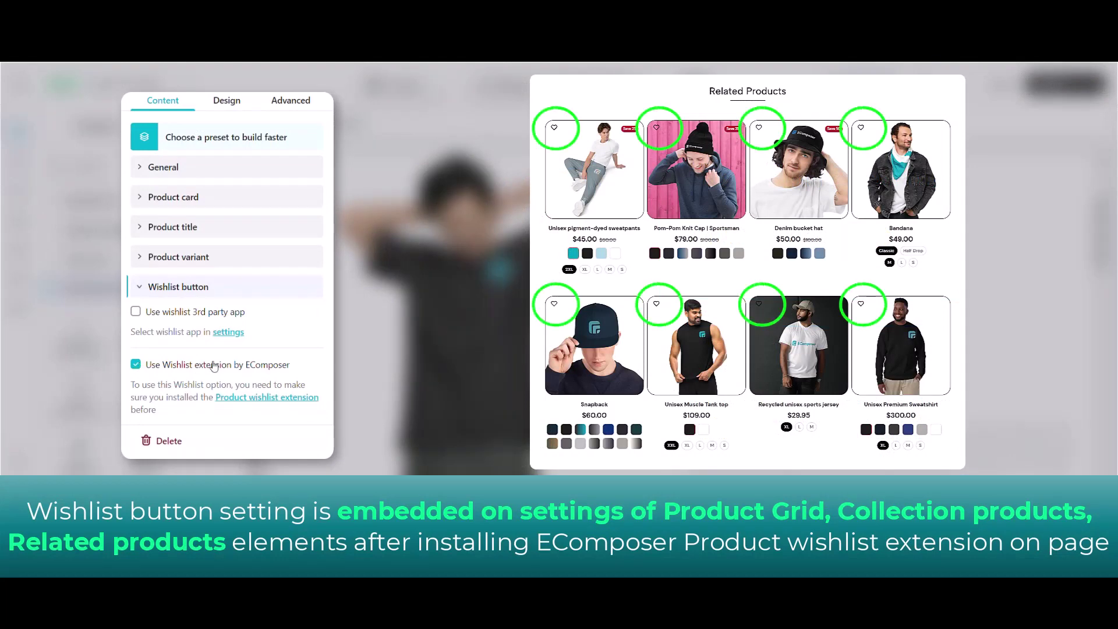
scroll(213, 366, down, 5)
scroll(214, 365, up, 3)
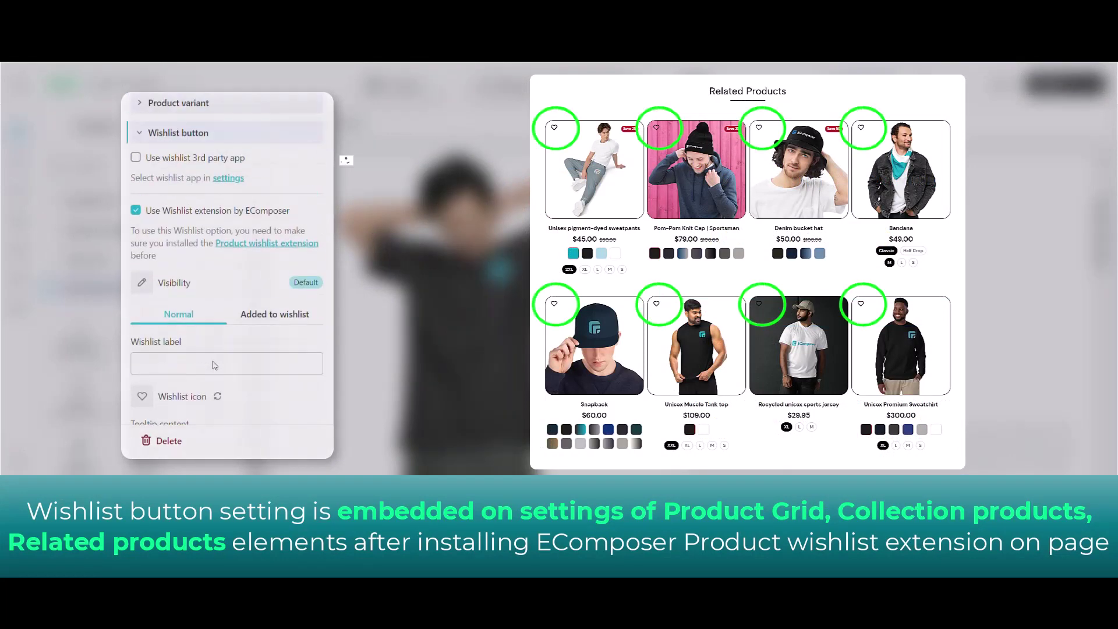
click(209, 307)
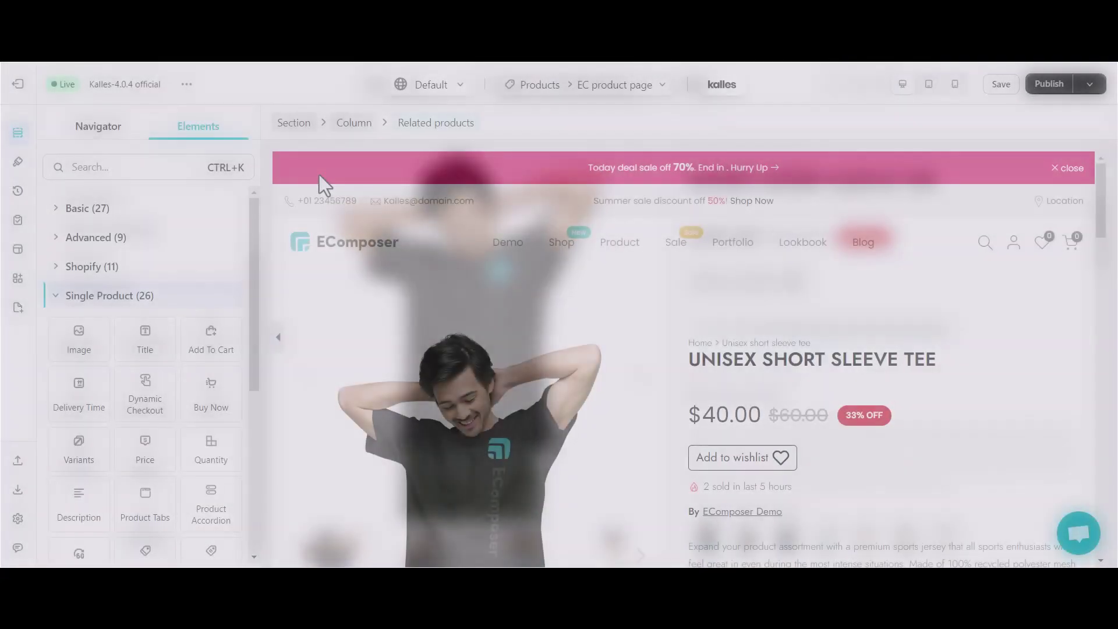
- Select the Related products element and expand its Wishlist button settings
scroll(458, 353, down, 10)
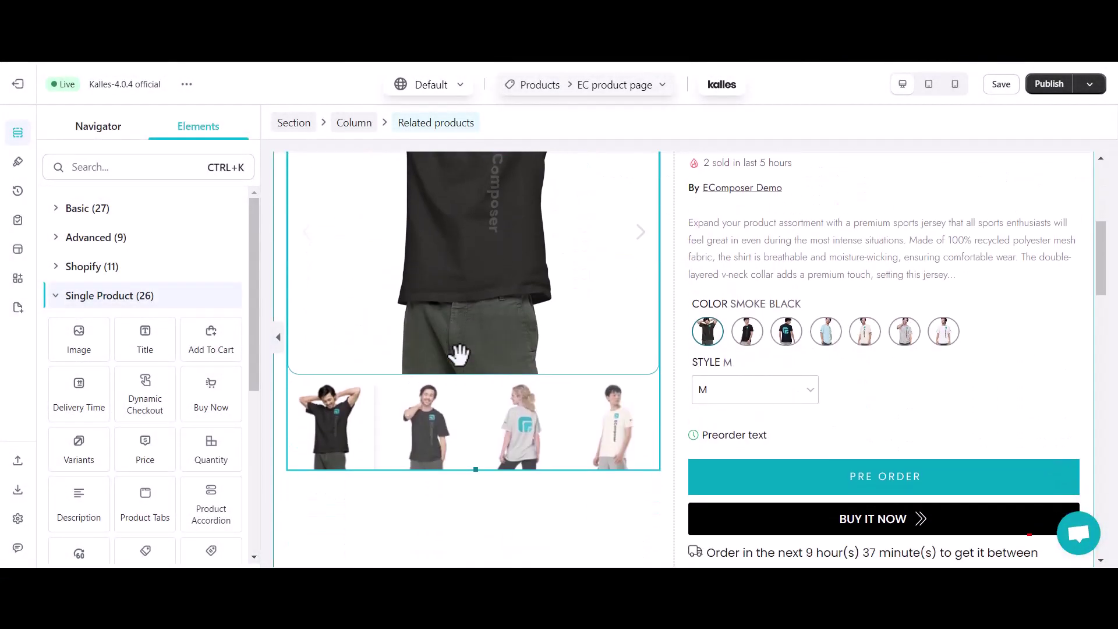
scroll(459, 353, down, 4)
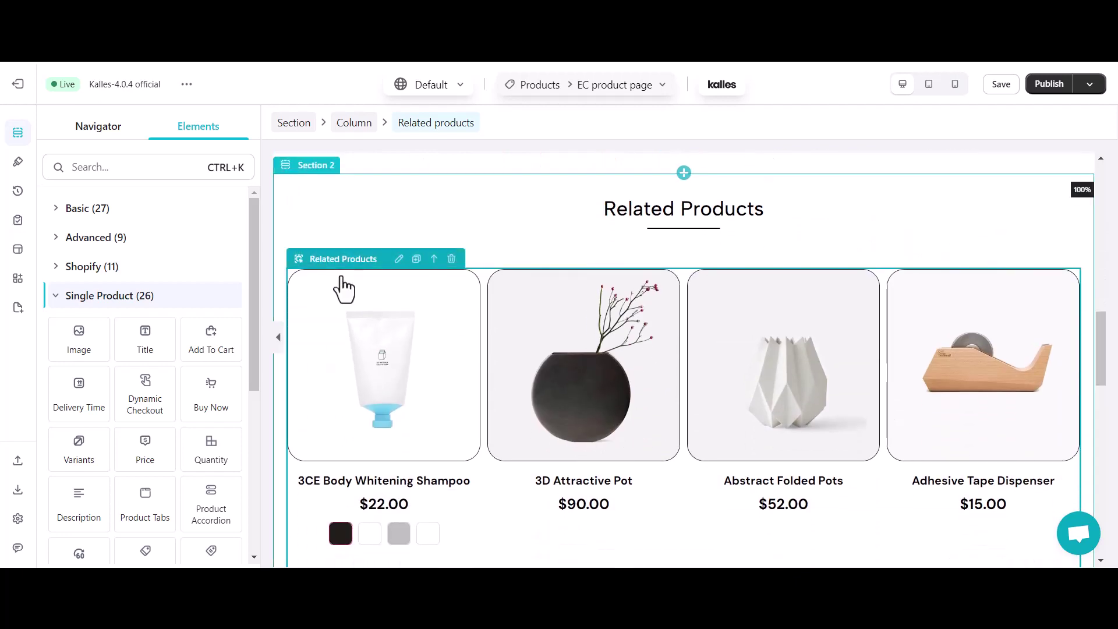
click(399, 260)
click(18, 259)
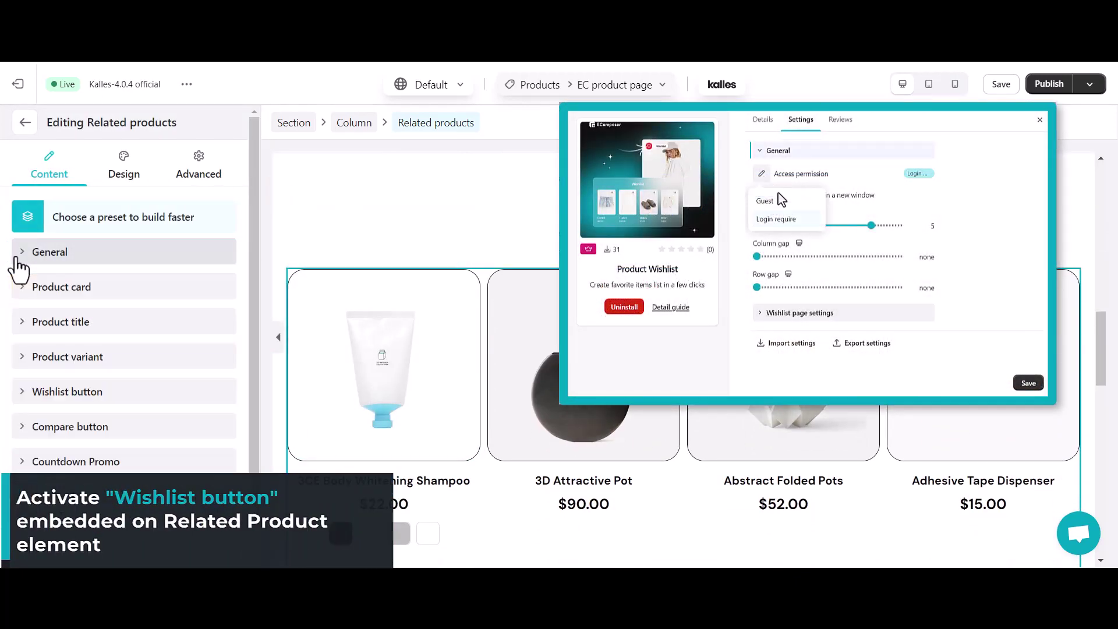
click(21, 394)
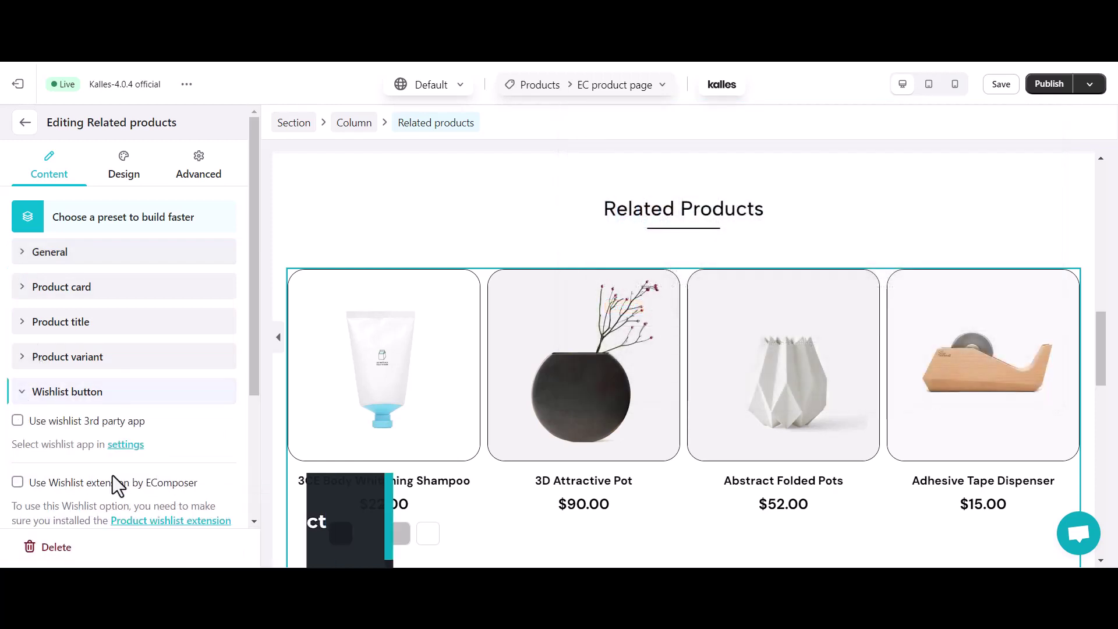
- Enable 'Use Wishlist extension by EComposer' and set the wishlist icon visibility to Always
scroll(113, 476, down, 2)
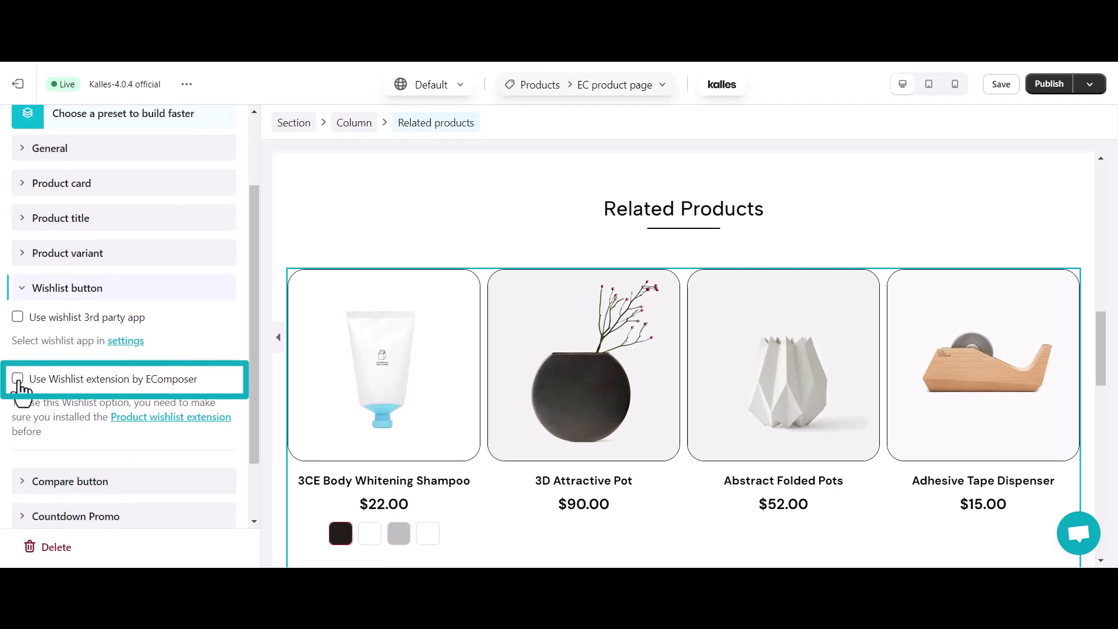
click(18, 379)
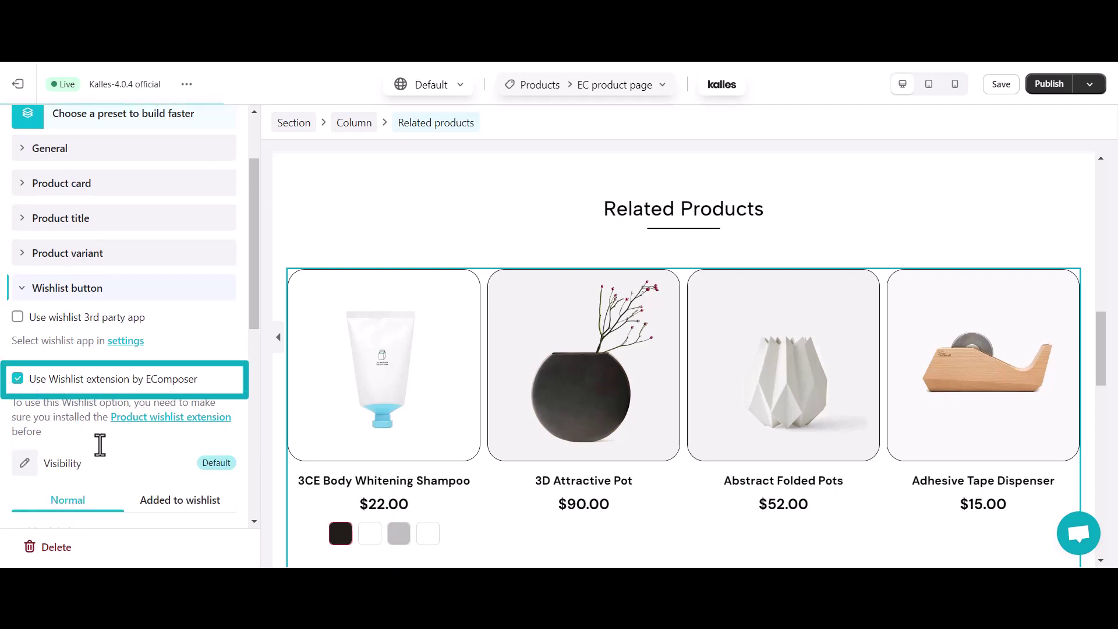
scroll(101, 445, down, 3)
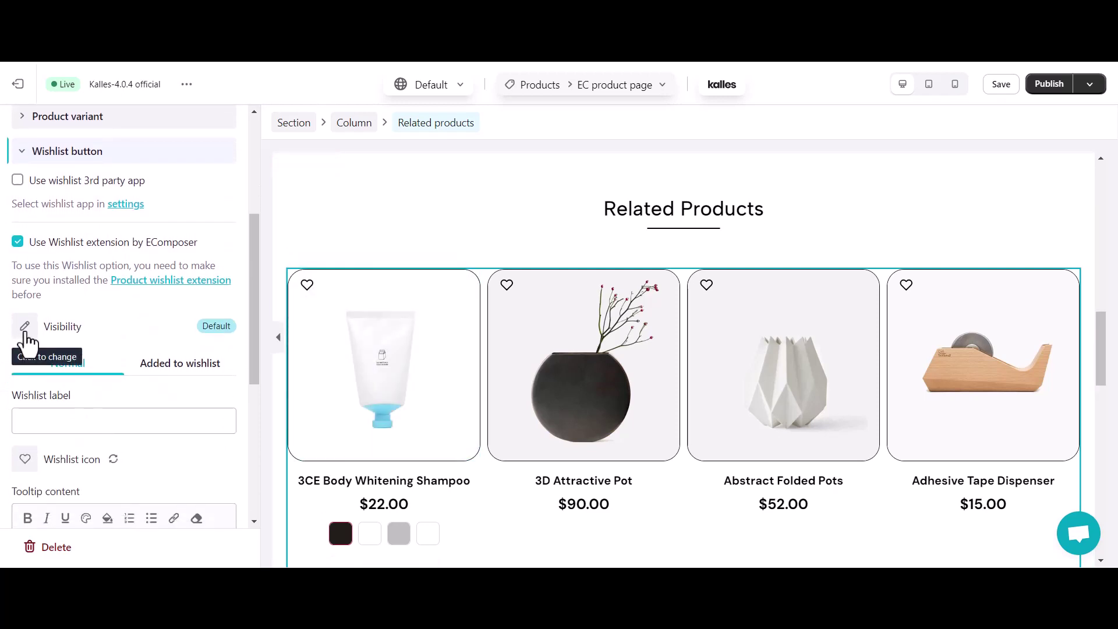
click(25, 331)
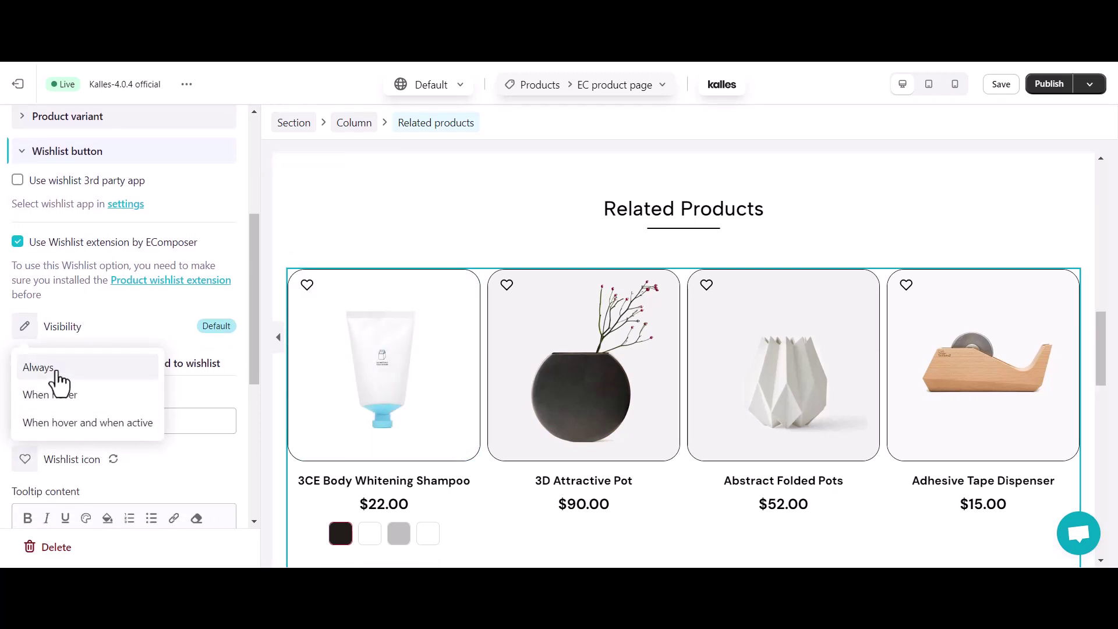
click(57, 372)
scroll(83, 386, down, 2)
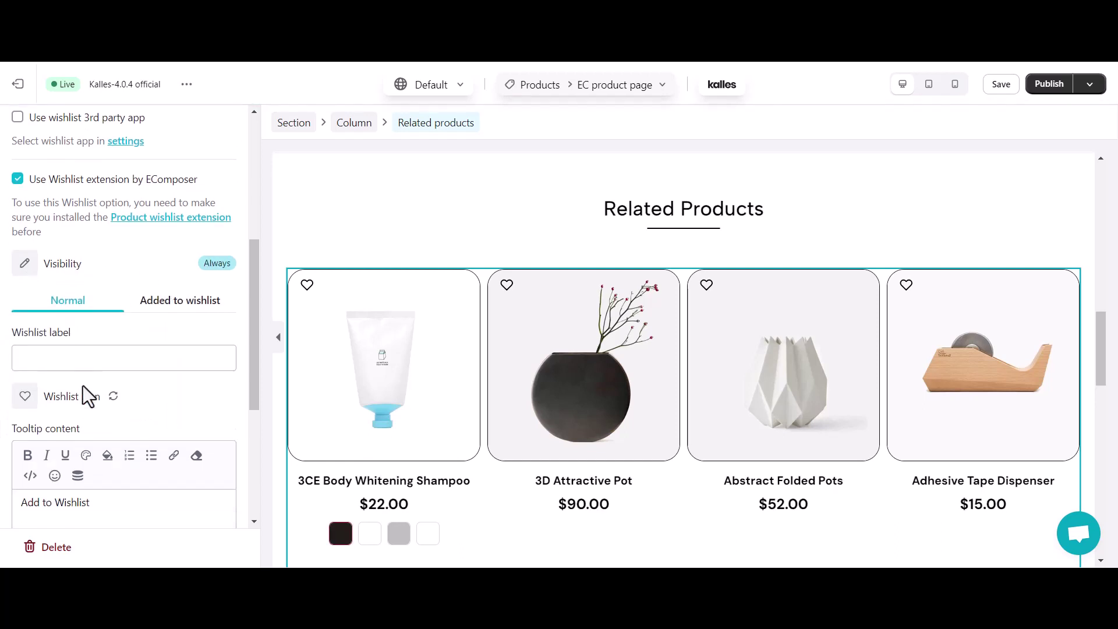
scroll(83, 386, up, 1)
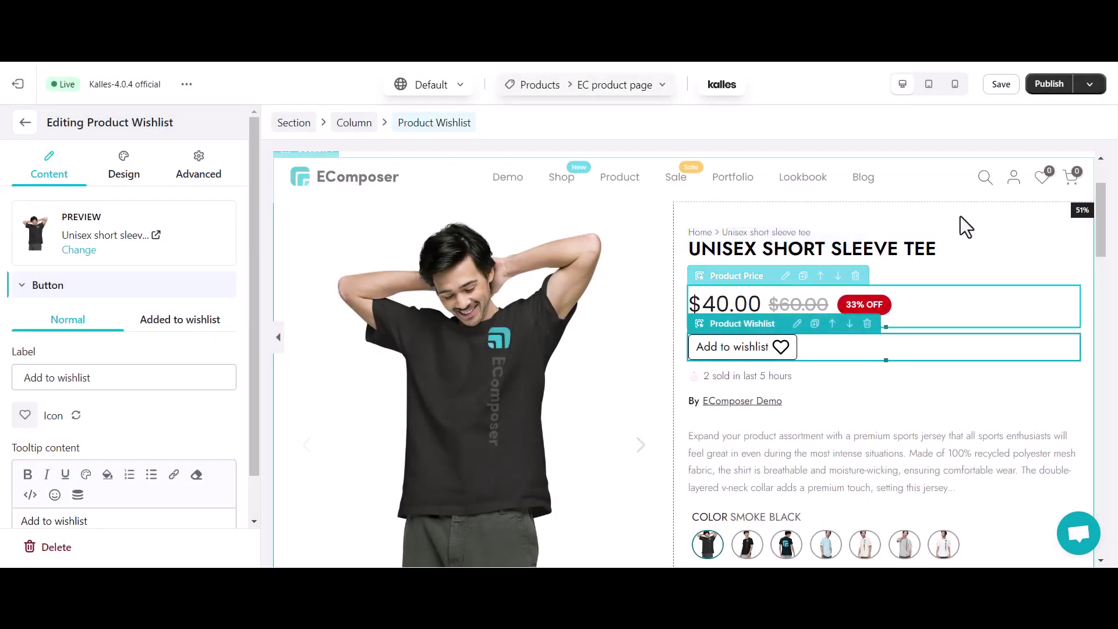
- Save and publish the EC product page template, then view it on the storefront
click(1048, 88)
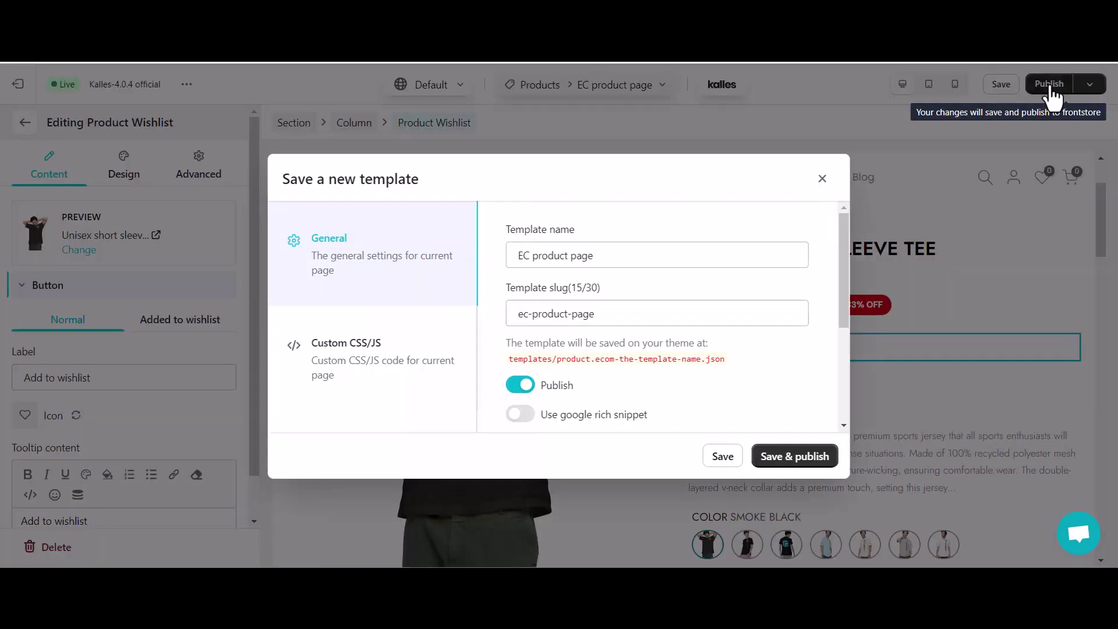
click(796, 466)
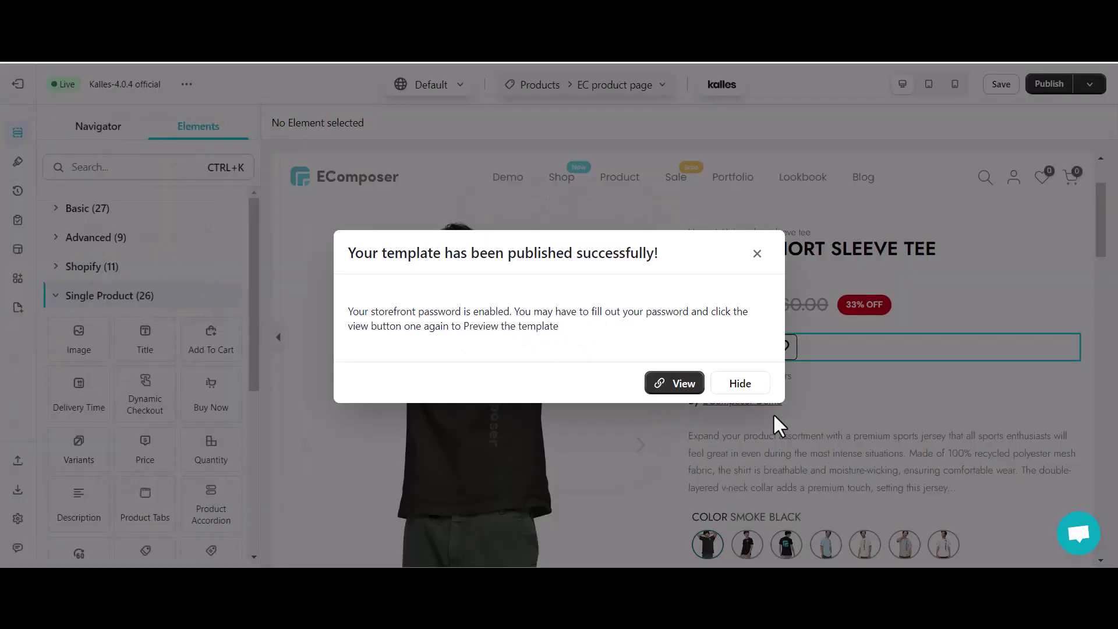
click(680, 383)
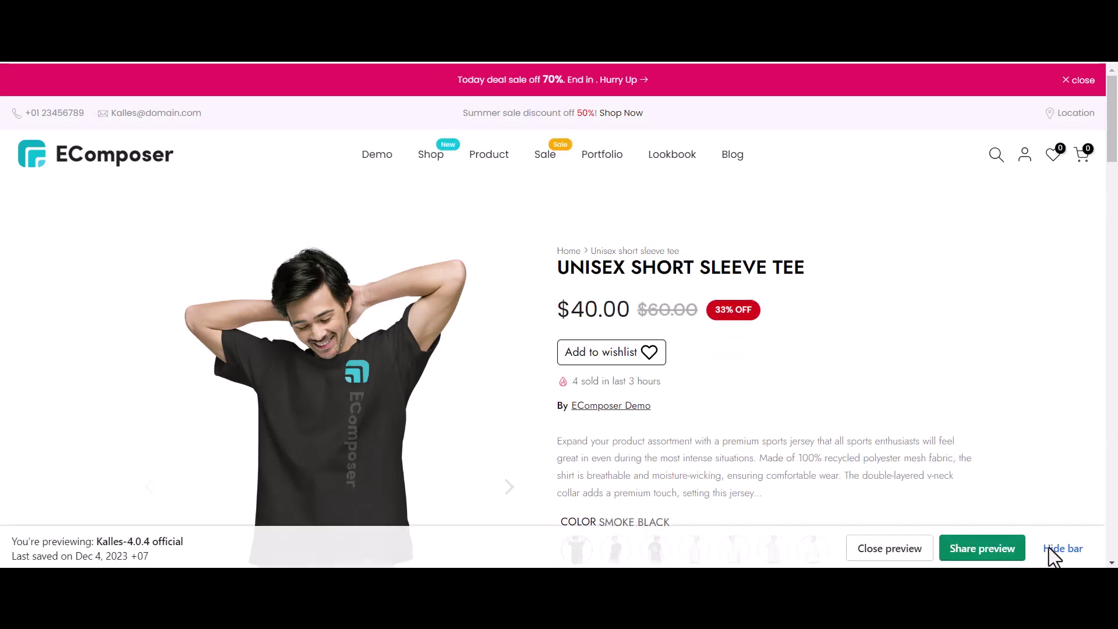
- Hide the preview bar, heart the Snapback in Related Products, and open the My Favorite List page
click(1053, 553)
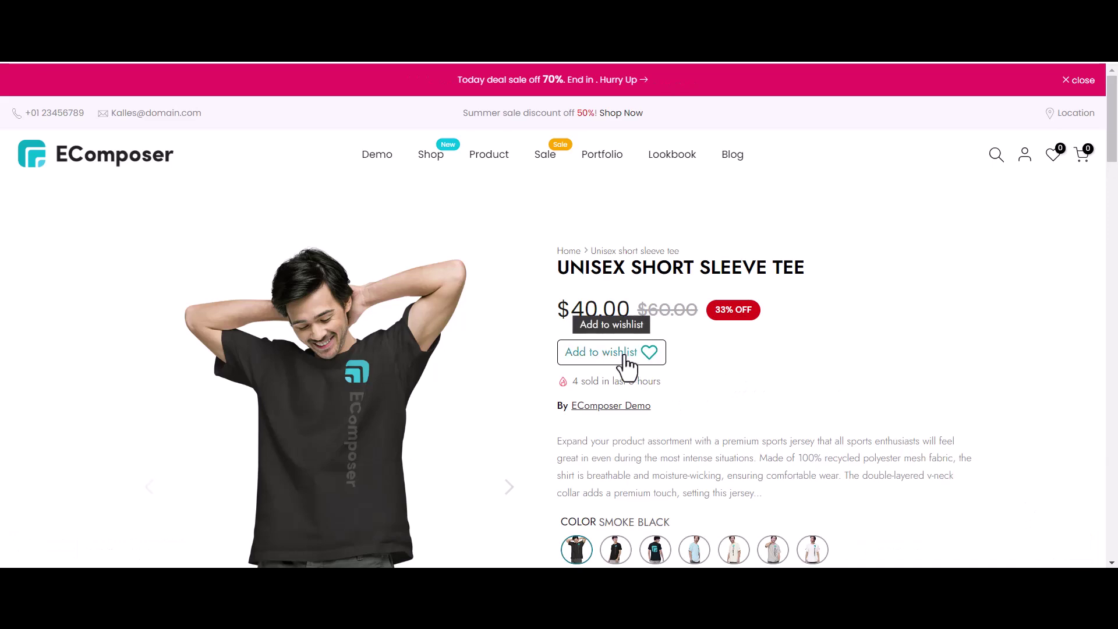
scroll(718, 444, down, 8)
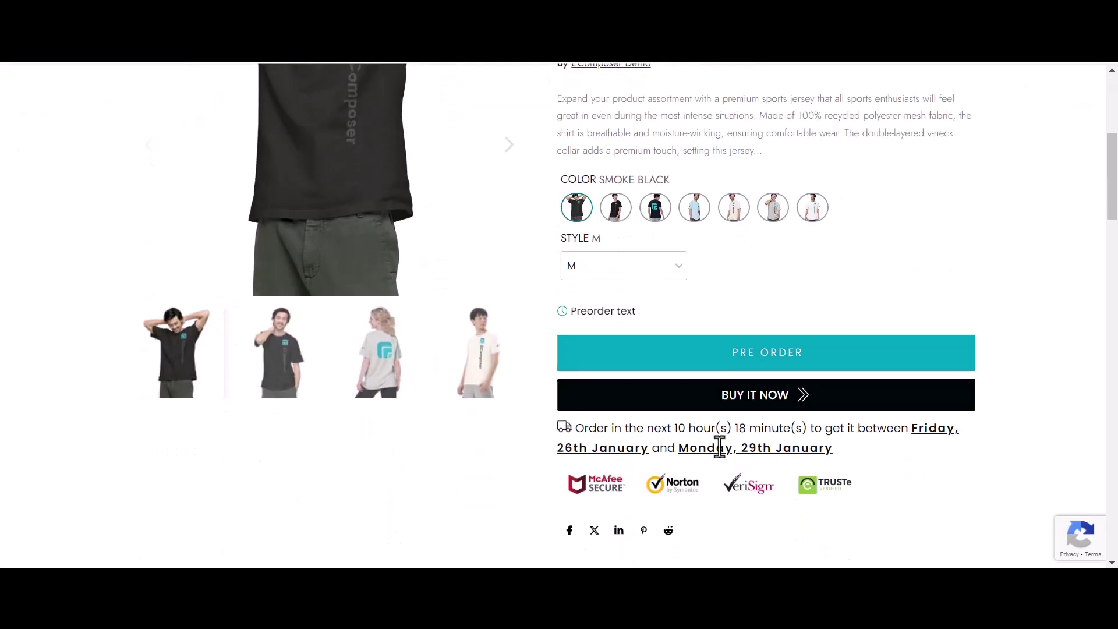
scroll(720, 447, down, 5)
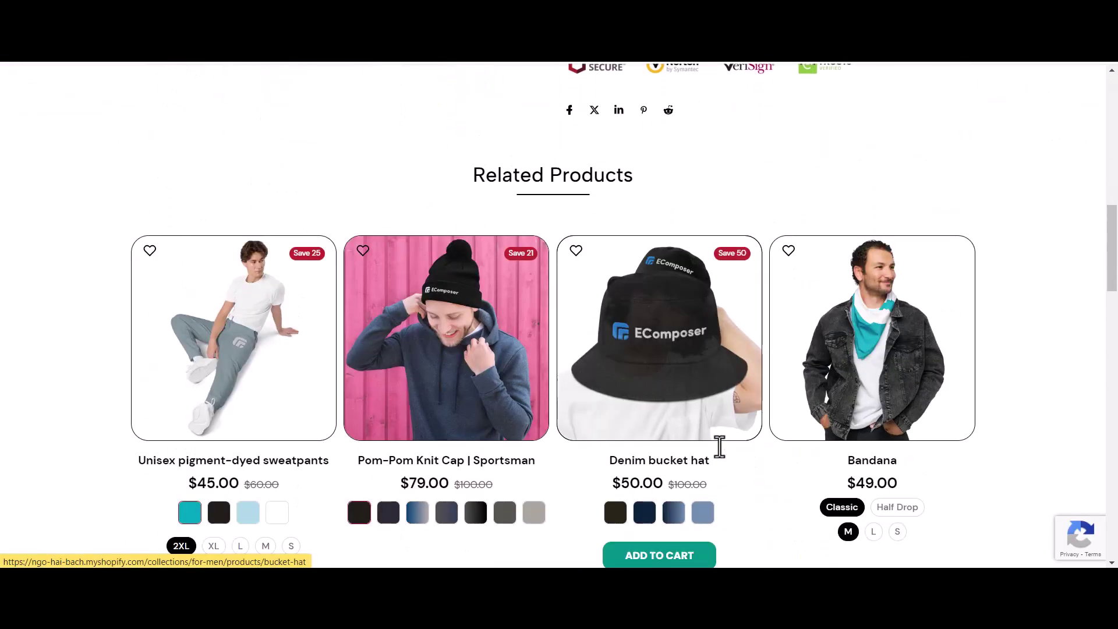
scroll(720, 446, down, 1)
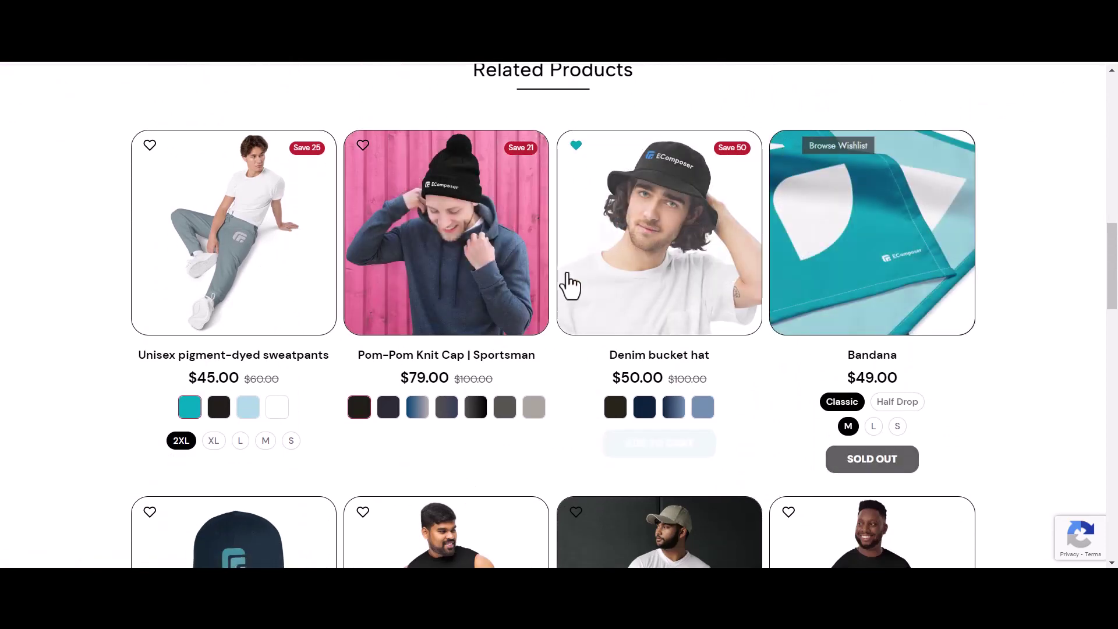
scroll(404, 404, down, 3)
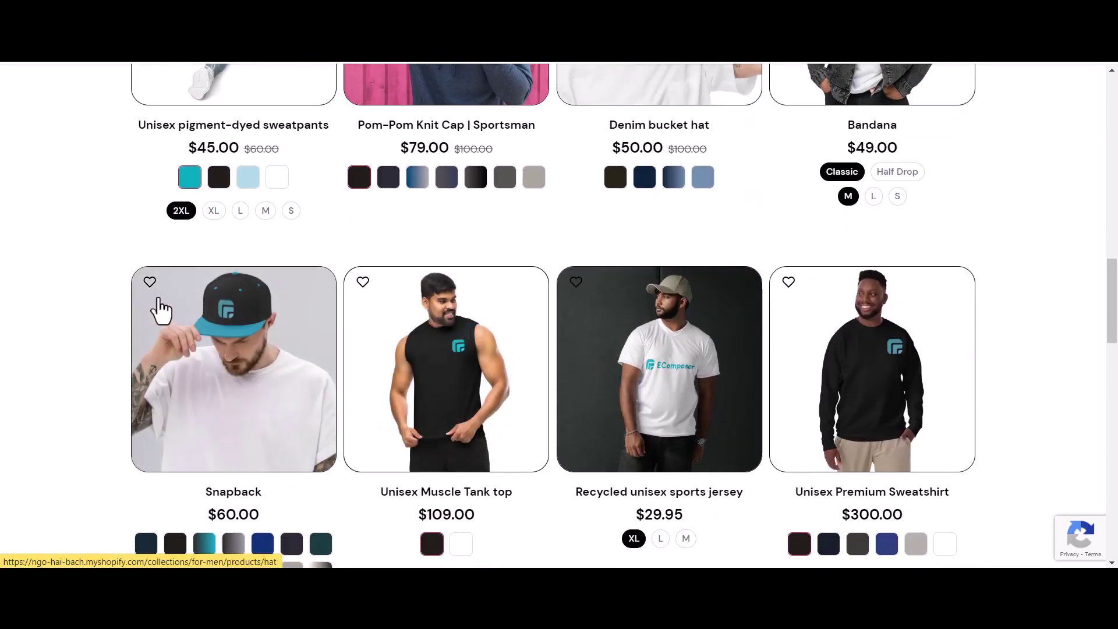
click(150, 282)
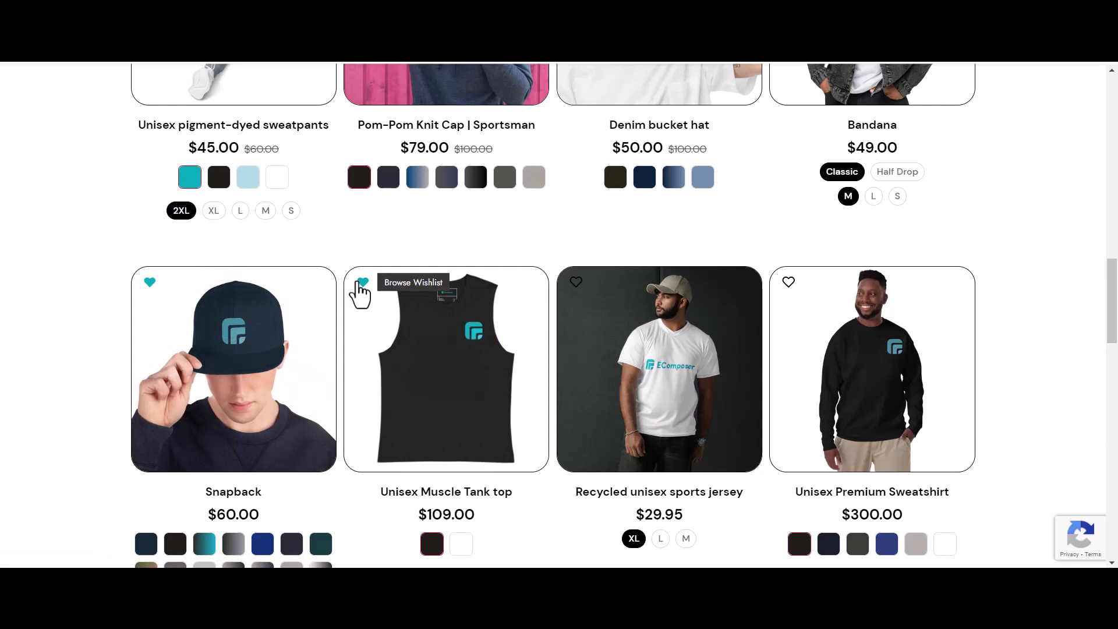
click(361, 283)
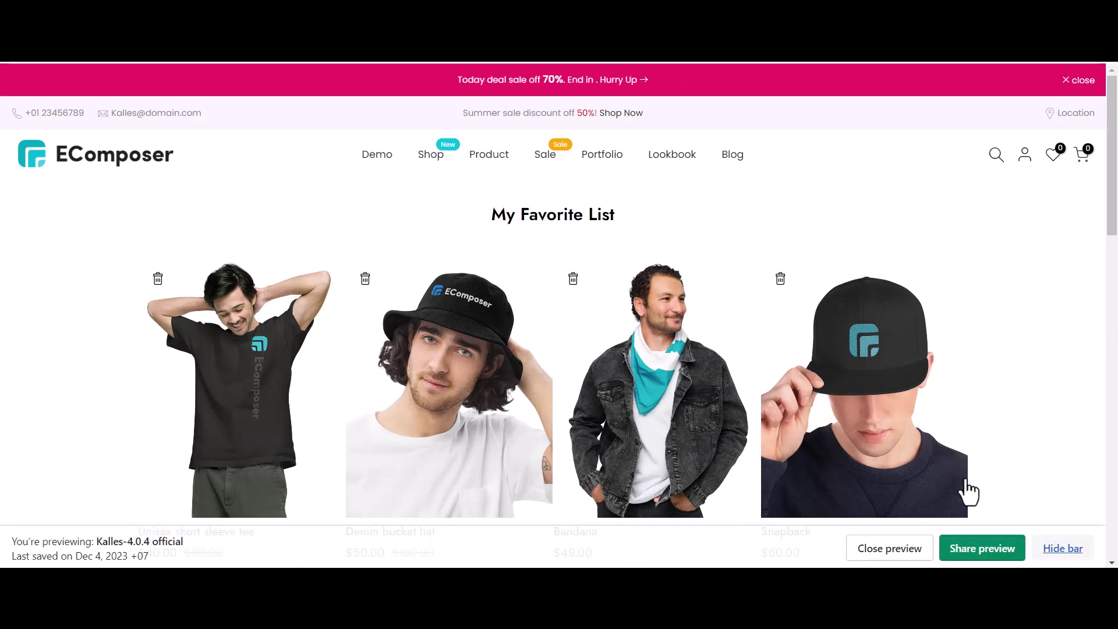
- Remove the Muscle Tank, Snapback, Bandana, Denim bucket hat and short sleeve tee from the wishlist
scroll(939, 485, down, 7)
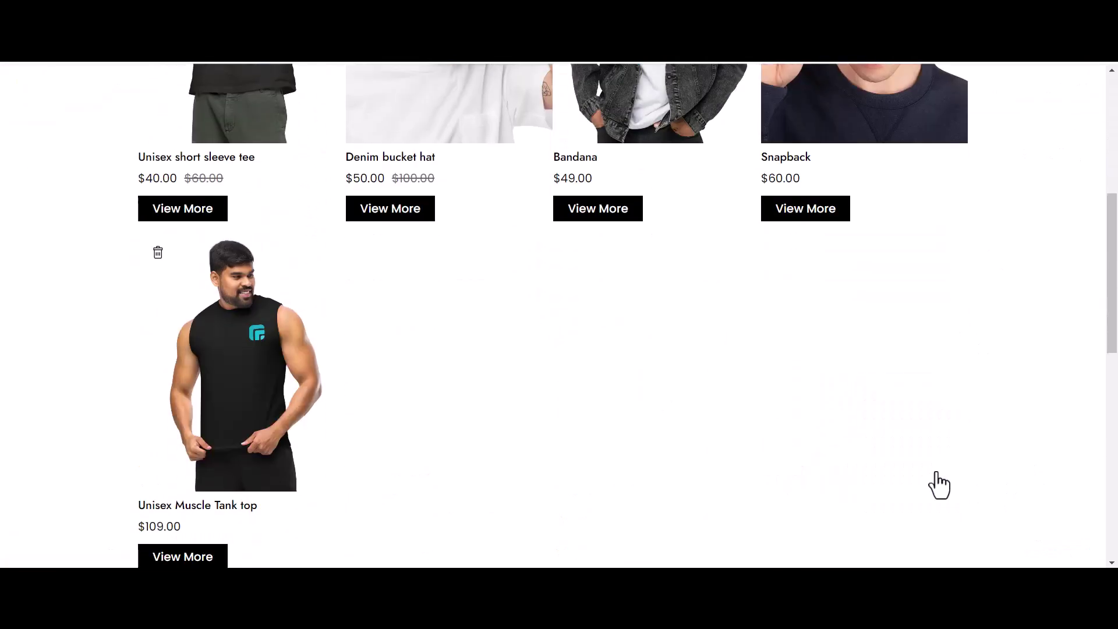
scroll(939, 485, up, 6)
scroll(939, 485, down, 4)
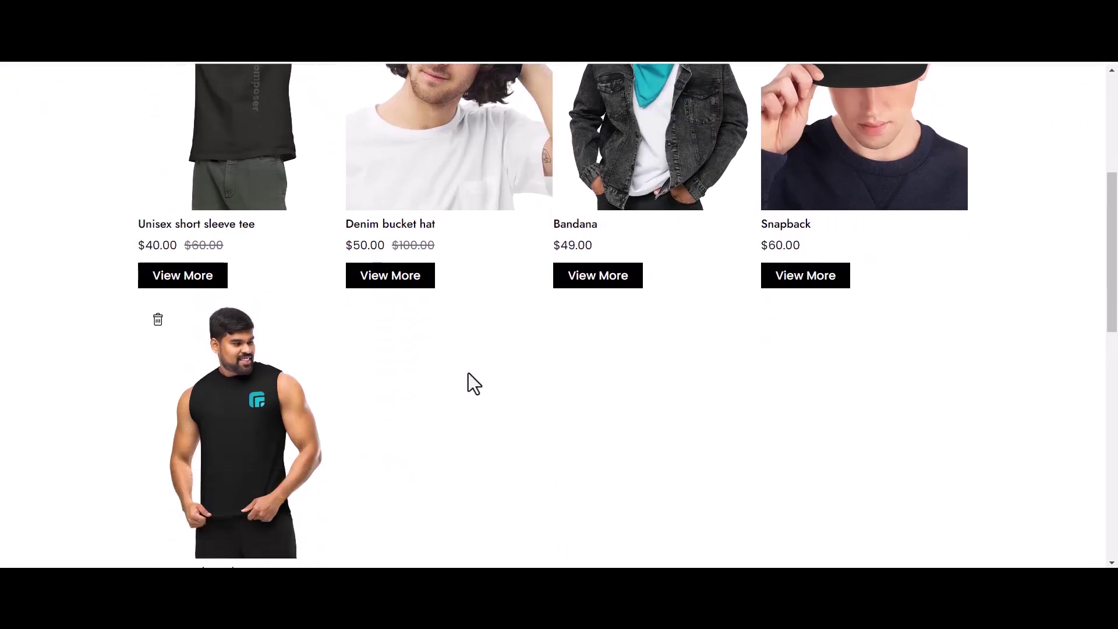
click(158, 320)
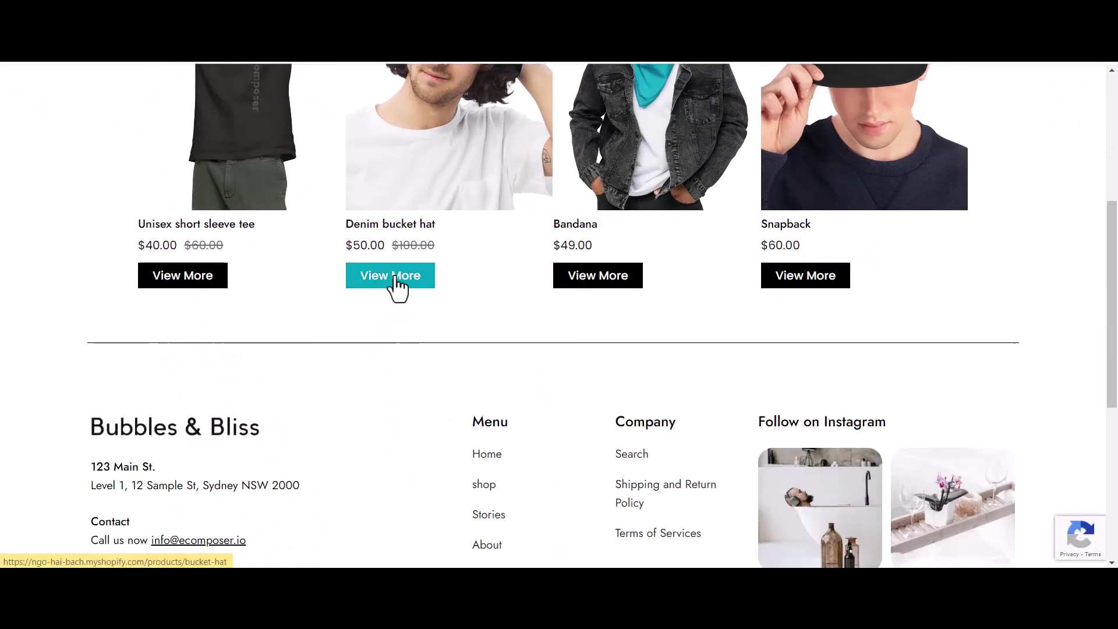
scroll(787, 285, up, 4)
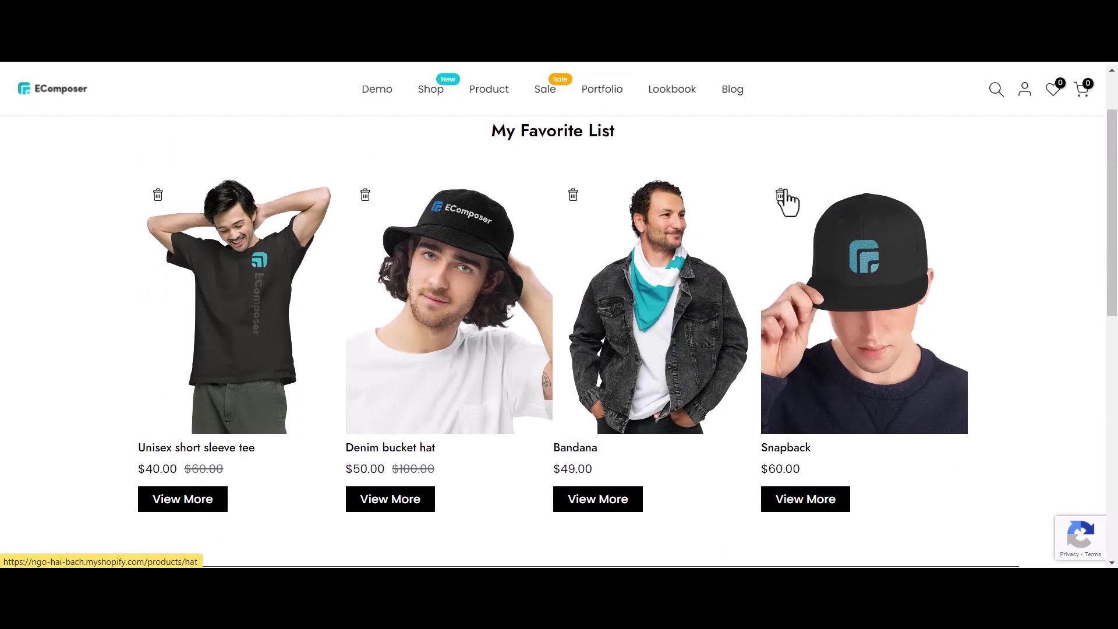
click(780, 196)
click(573, 195)
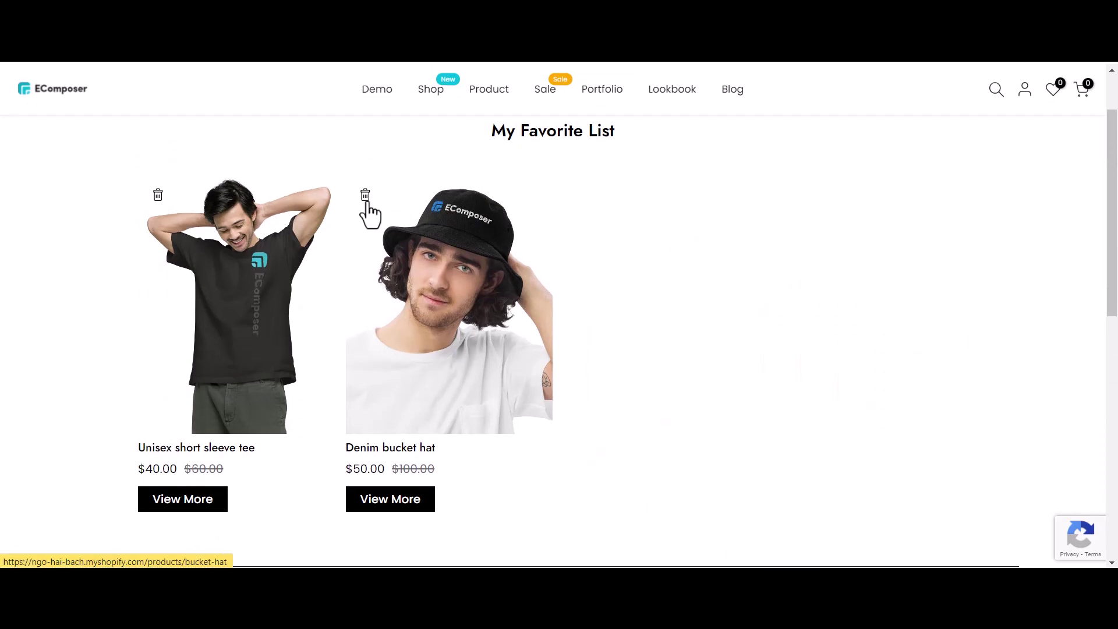
click(357, 201)
click(159, 198)
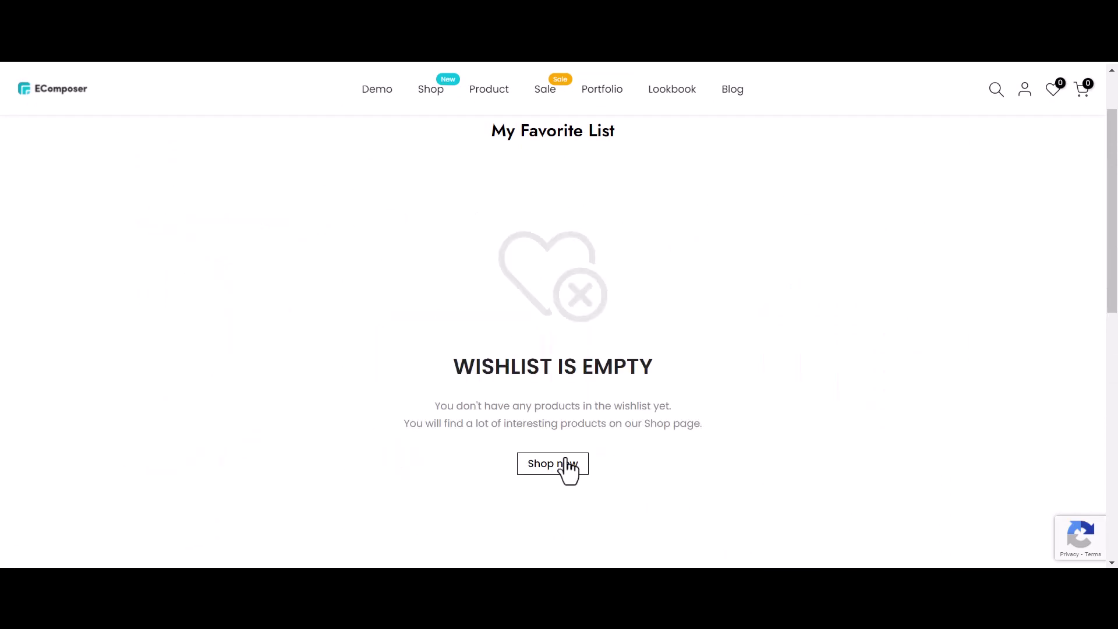